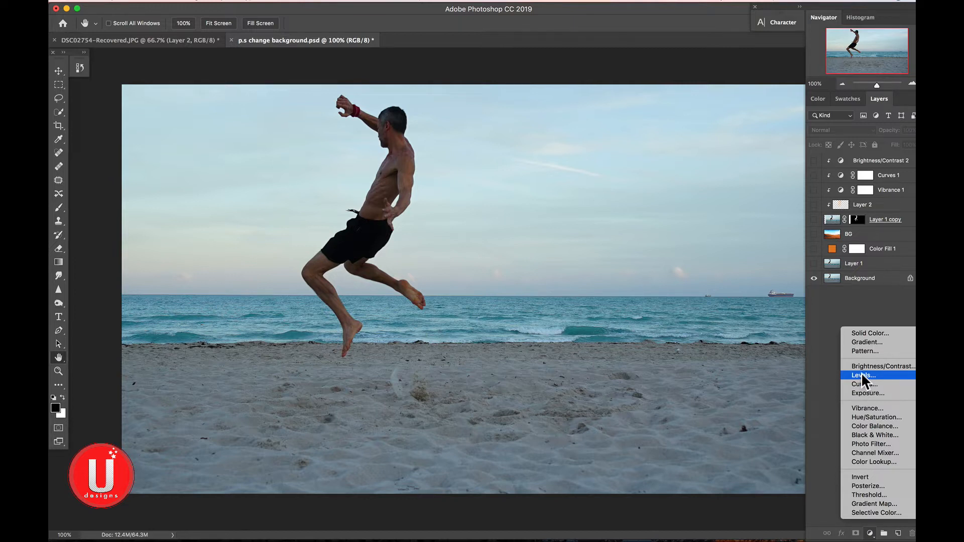
Compare the original beach photo with the desert composite by toggling the other layers' visibility, and examine the jumping man up close
{"action": "left_click", "coordinate": [863, 306]}
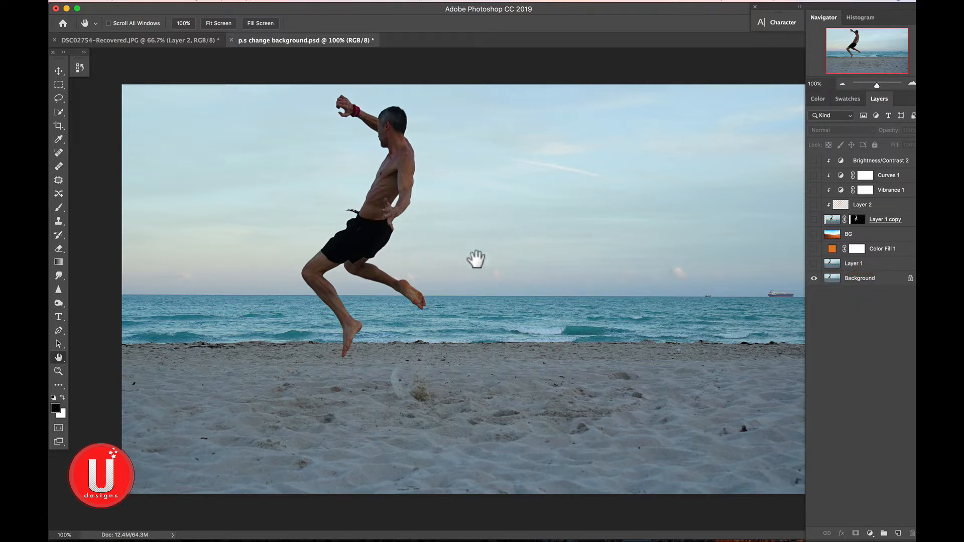
{"action": "left_click", "coordinate": [813, 278], "text": "alt"}
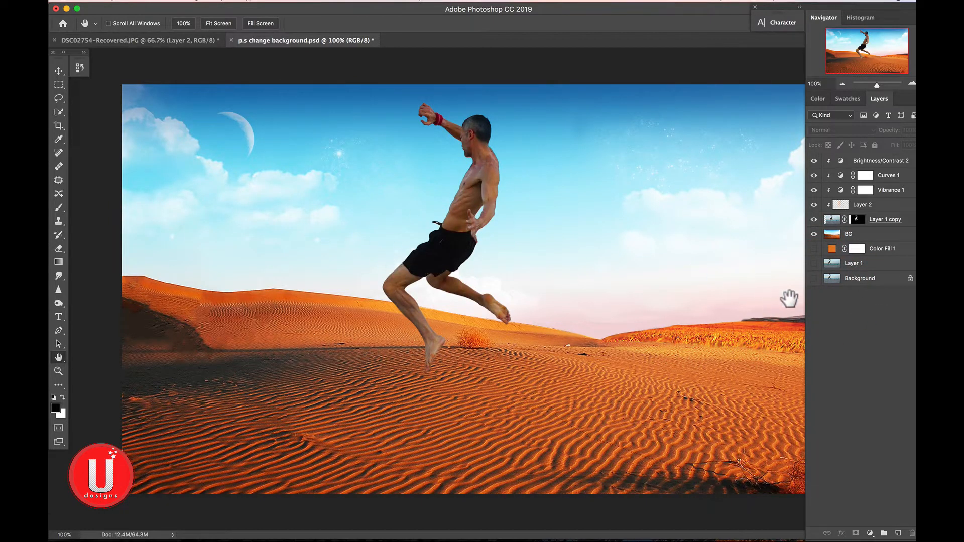
{"action": "left_click", "coordinate": [813, 278], "text": "alt"}
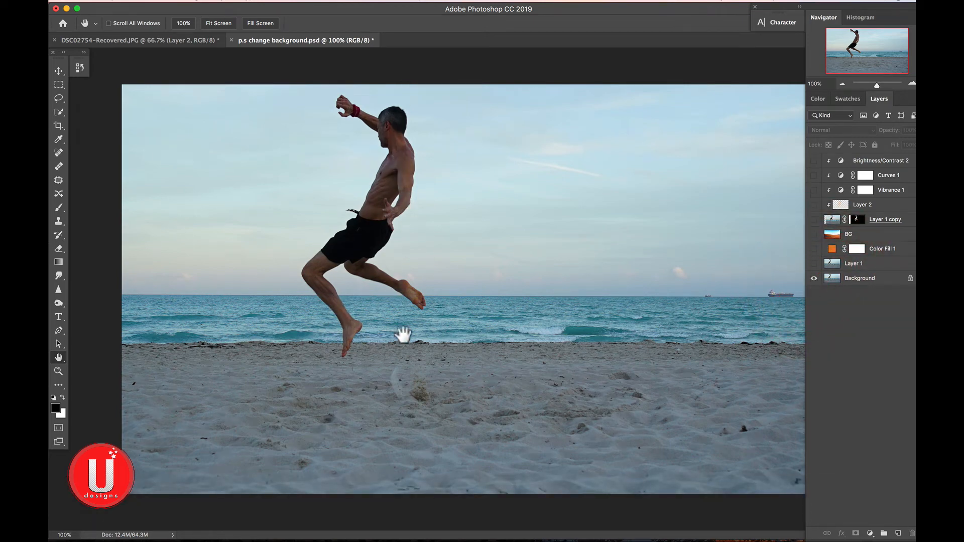
{"action": "key", "text": "super+equal"}
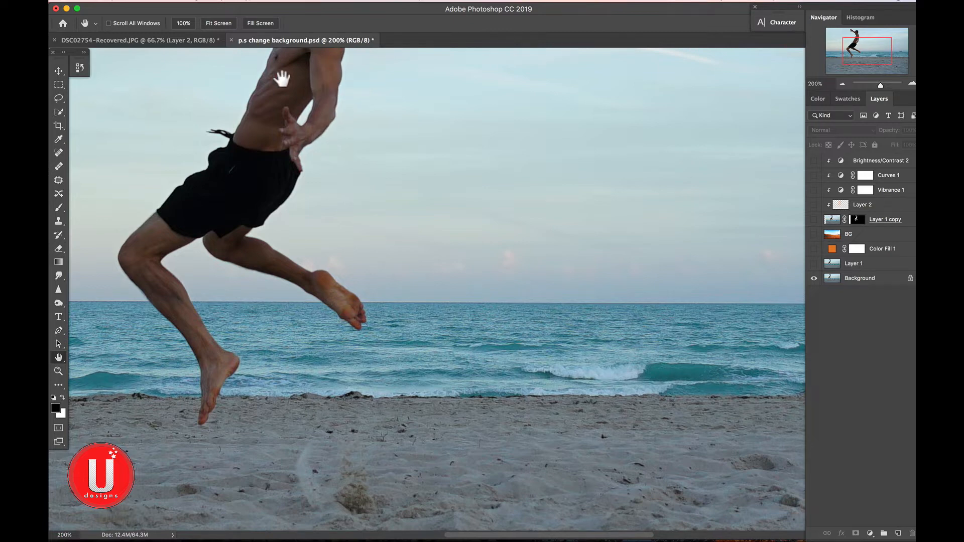
{"action": "left_click_drag", "start_coordinate": [279, 77], "coordinate": [311, 165]}
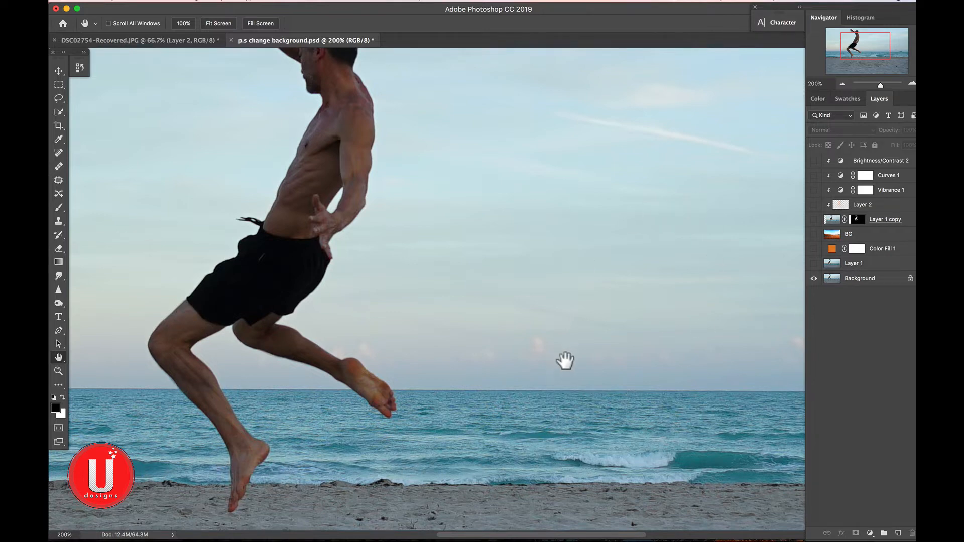
{"action": "key", "text": "super"}
{"action": "key", "text": "super+minus"}
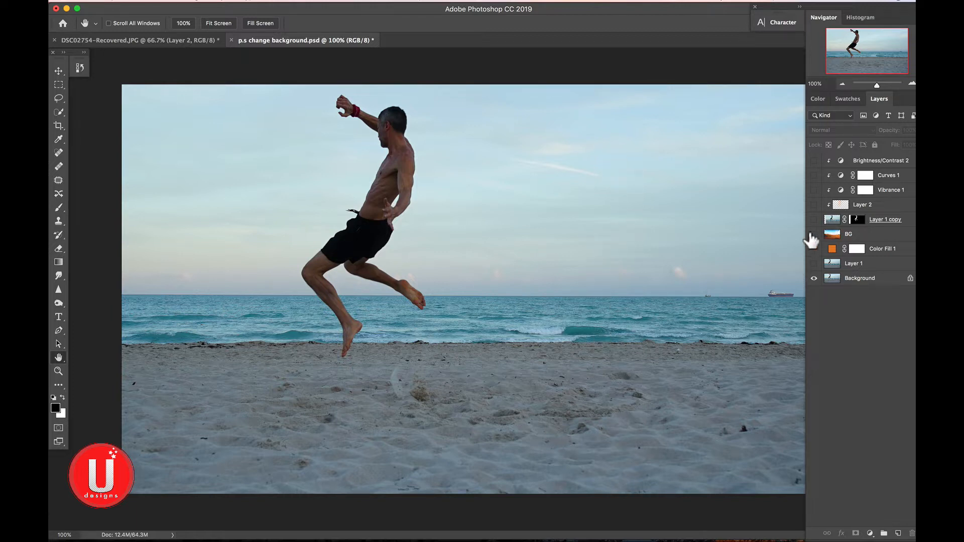
{"action": "left_click", "coordinate": [813, 279], "text": "alt"}
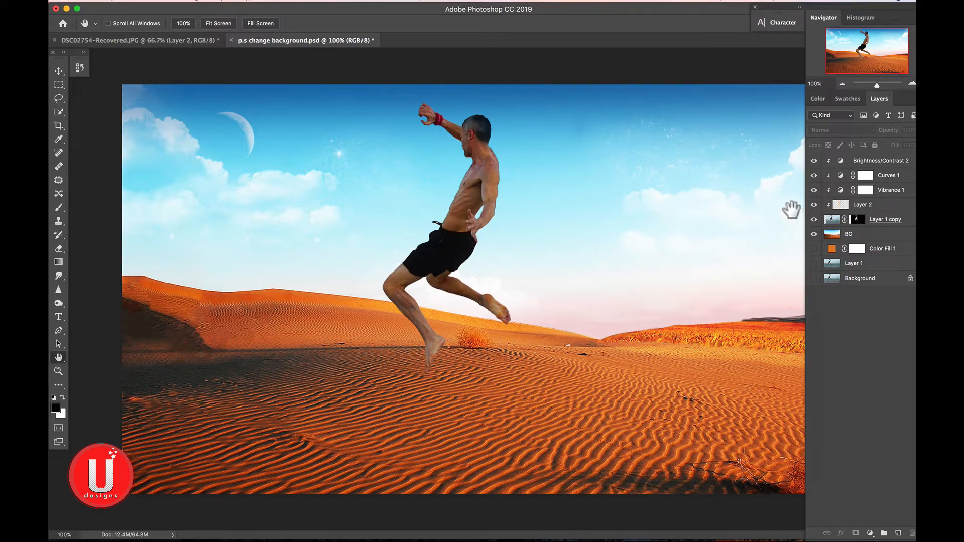
Hide the BG layer and every layer above it, then select Layer 1 and make it visible
{"action": "left_click_drag", "start_coordinate": [814, 161], "coordinate": [814, 232]}
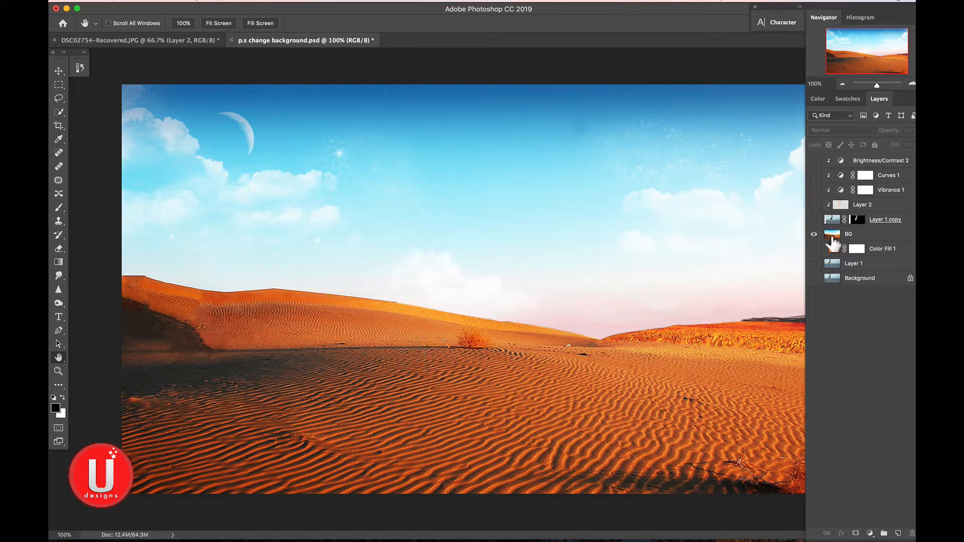
{"action": "left_click", "coordinate": [814, 234]}
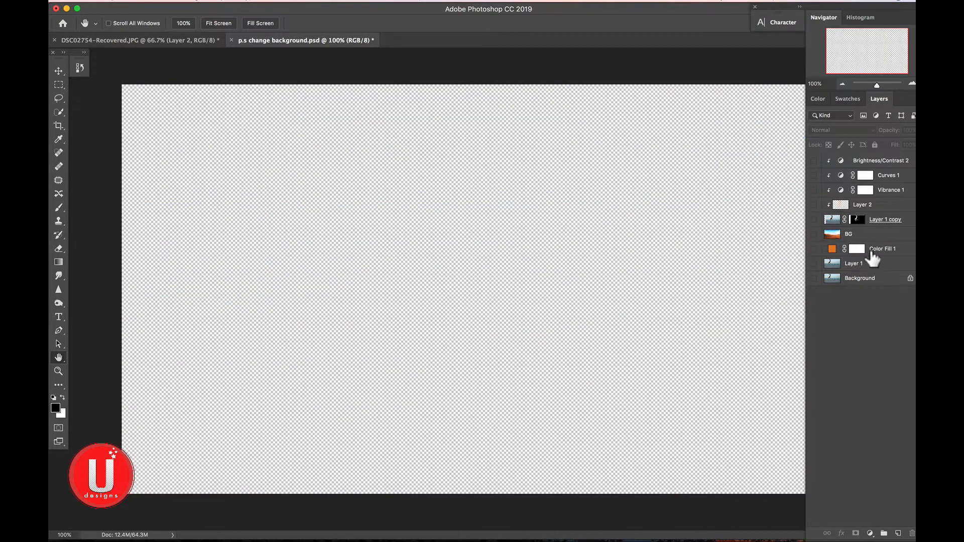
{"action": "left_click", "coordinate": [853, 264]}
{"action": "left_click", "coordinate": [814, 264]}
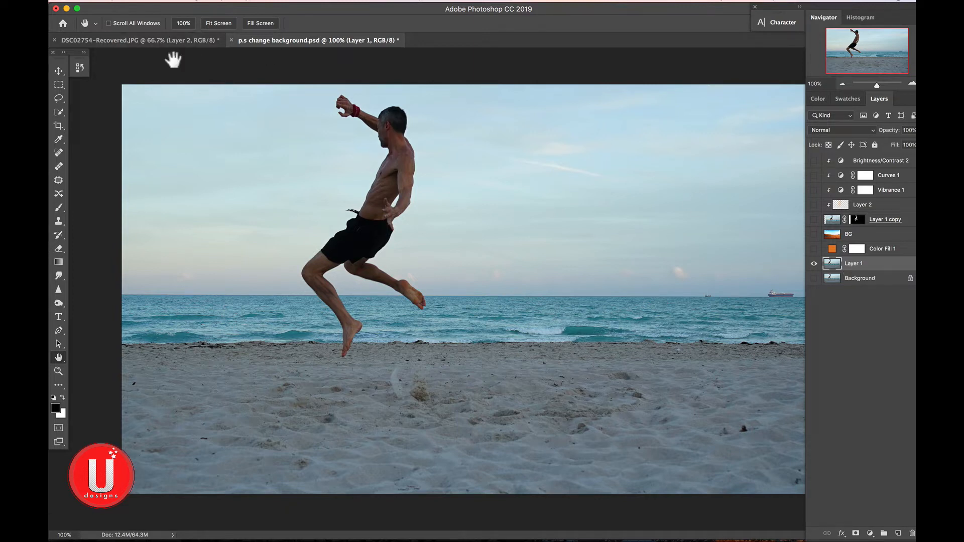
Make a new selection of the jumping man on Layer 1 with the Quick Selection tool, from raised arm to legs
{"action": "left_click", "coordinate": [60, 113]}
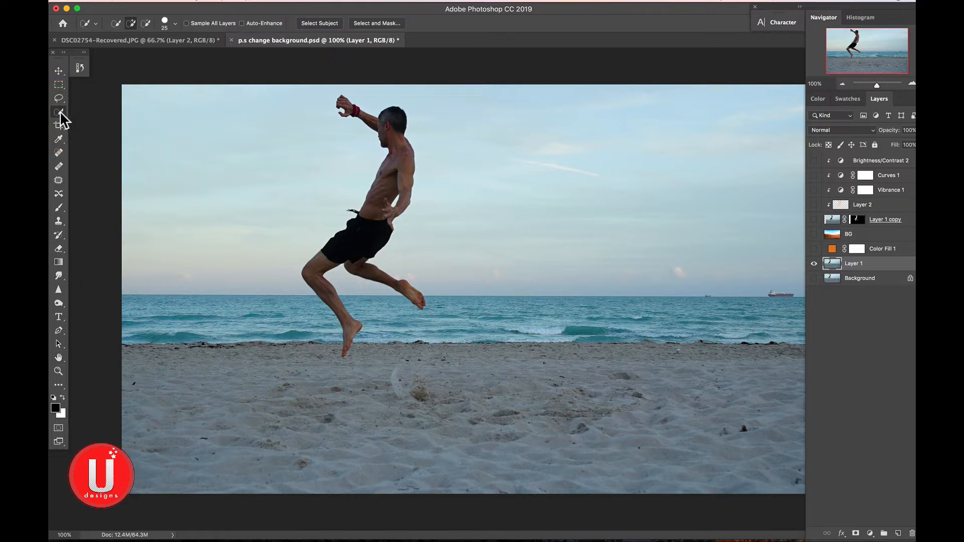
{"action": "left_click", "coordinate": [116, 23]}
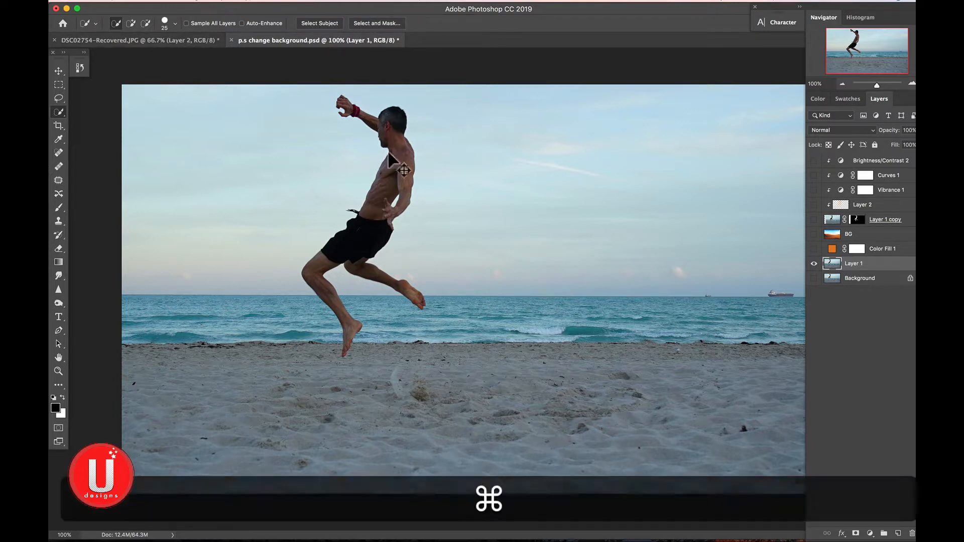
{"action": "key", "text": "super+equal"}
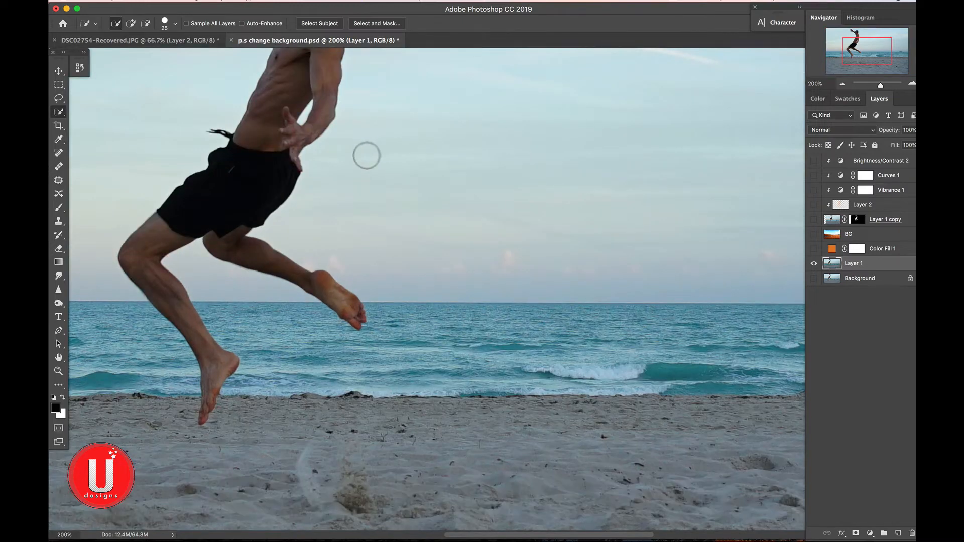
{"action": "key", "text": "h"}
{"action": "left_click_drag", "start_coordinate": [311, 163], "coordinate": [401, 276]}
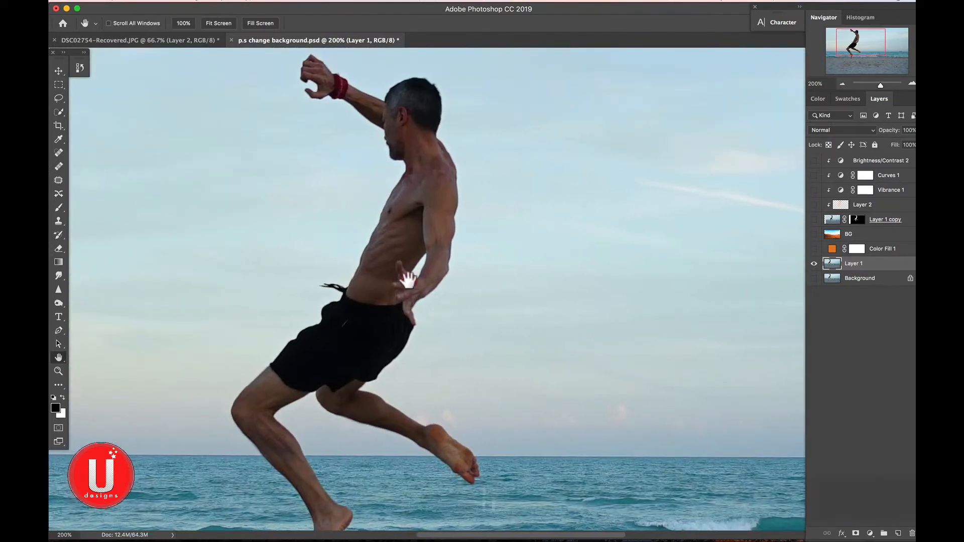
{"action": "left_click", "coordinate": [408, 276]}
{"action": "key", "text": "super+minus"}
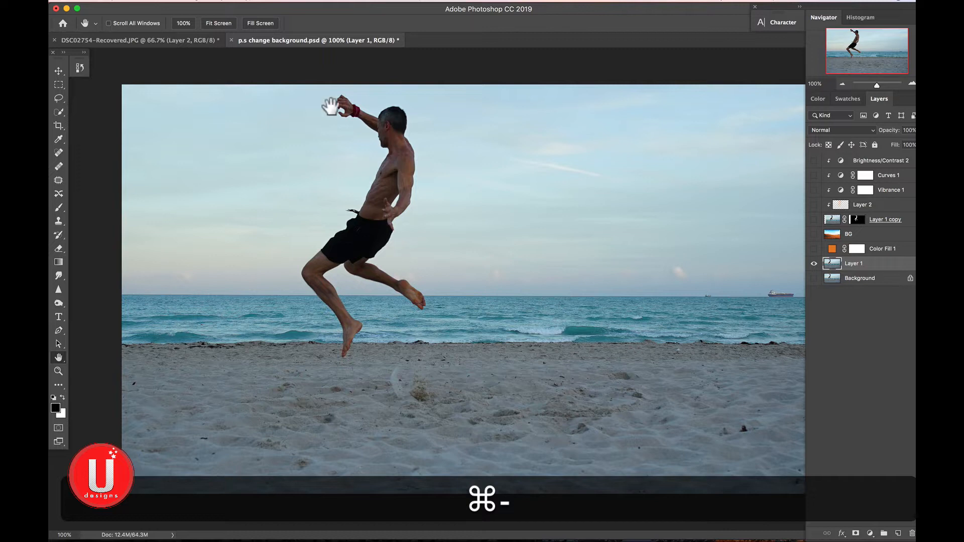
{"action": "left_click", "coordinate": [59, 112]}
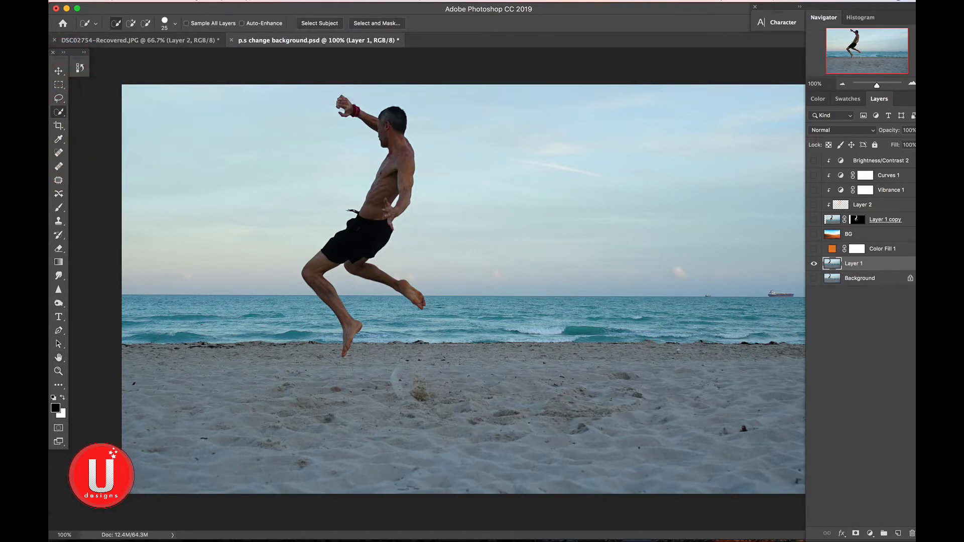
{"action": "left_click_drag", "start_coordinate": [344, 103], "coordinate": [383, 130]}
{"action": "mouse_move", "coordinate": [389, 170]}
{"action": "left_mouse_down"}
{"action": "mouse_move", "coordinate": [379, 201]}
{"action": "mouse_move", "coordinate": [312, 279]}
{"action": "left_mouse_up"}
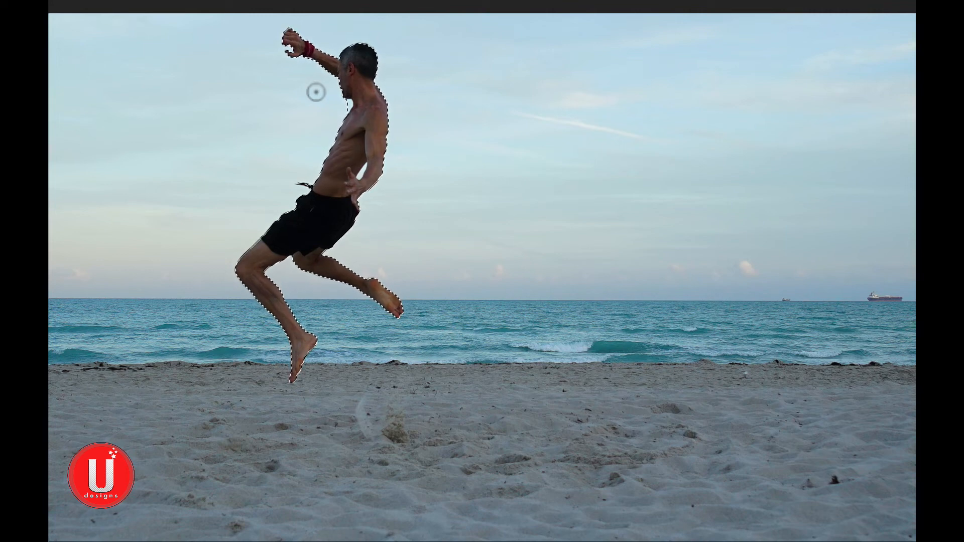
Subtract the stray area beneath the man's chin from the selection with a size 15 Quick Selection brush
{"action": "key", "text": "super+equal"}
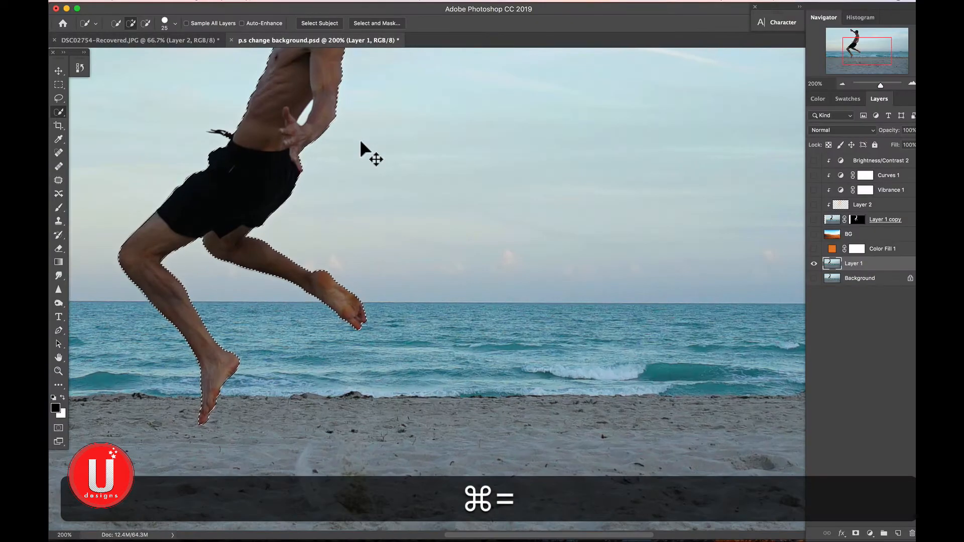
{"action": "key", "text": "h"}
{"action": "left_click_drag", "start_coordinate": [310, 124], "coordinate": [430, 279]}
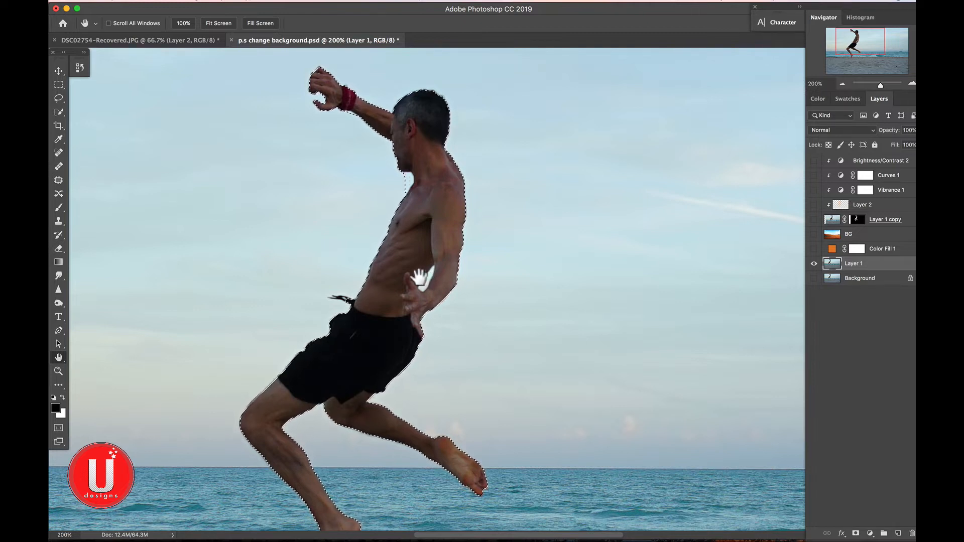
{"action": "left_click", "coordinate": [58, 111]}
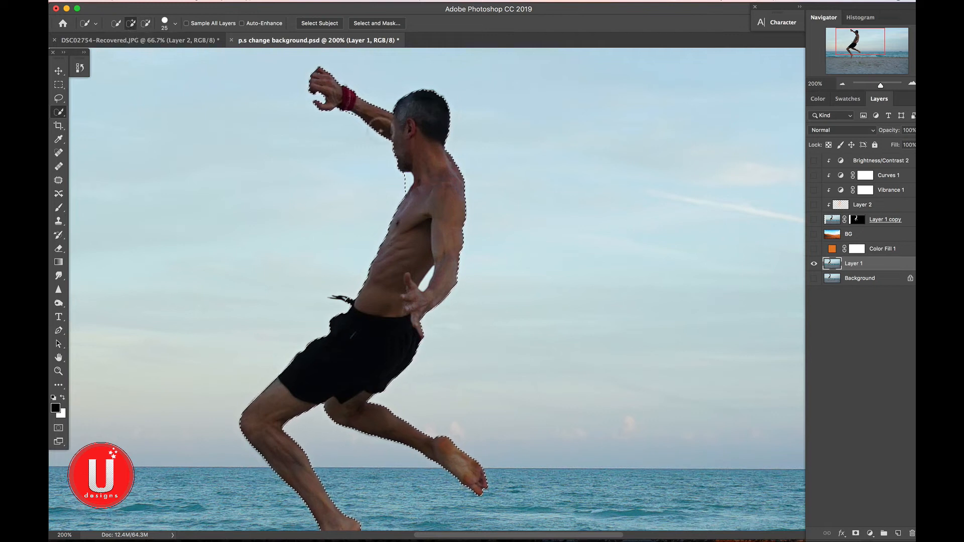
{"action": "key", "text": "alt"}
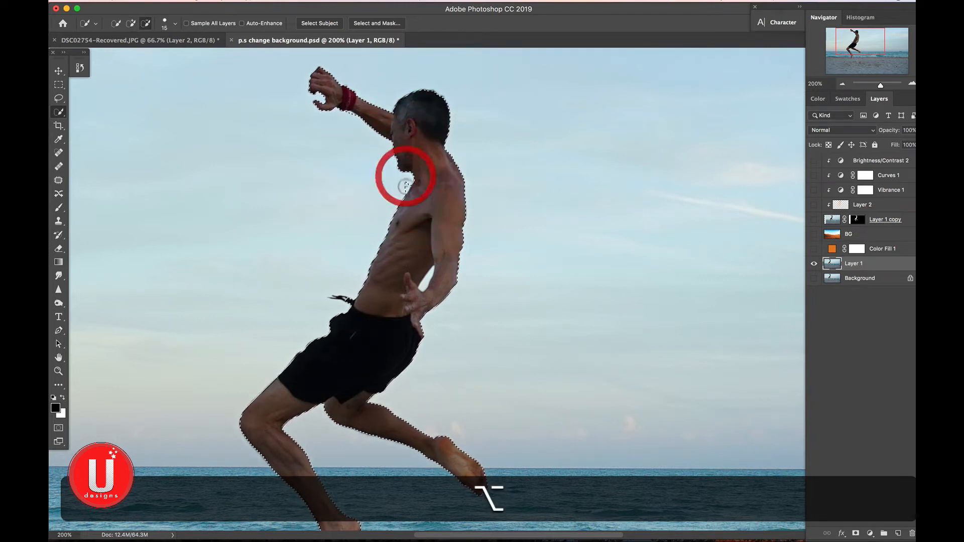
{"action": "left_click", "coordinate": [405, 187], "text": "alt"}
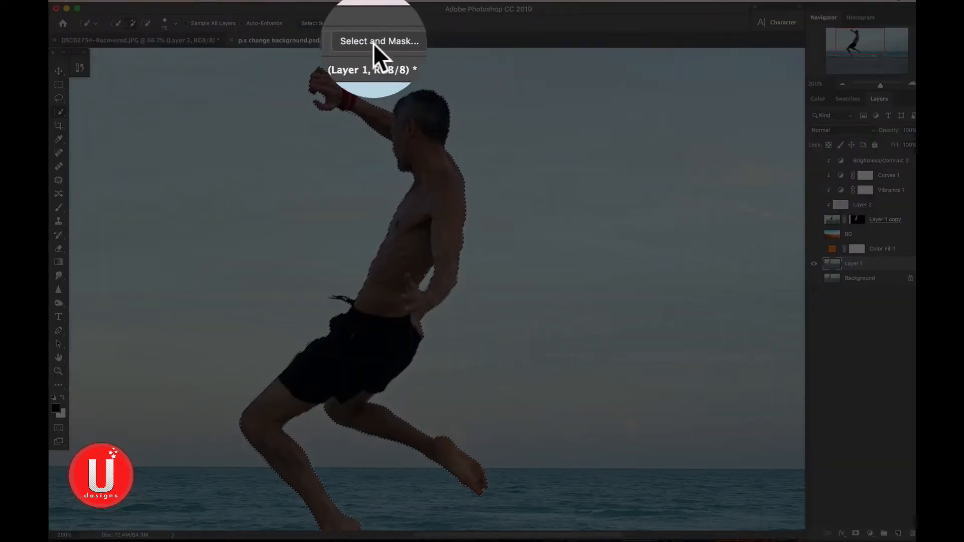
Open the selection in Select and Mask and preview it On Black at 56% opacity
{"action": "left_click", "coordinate": [375, 44]}
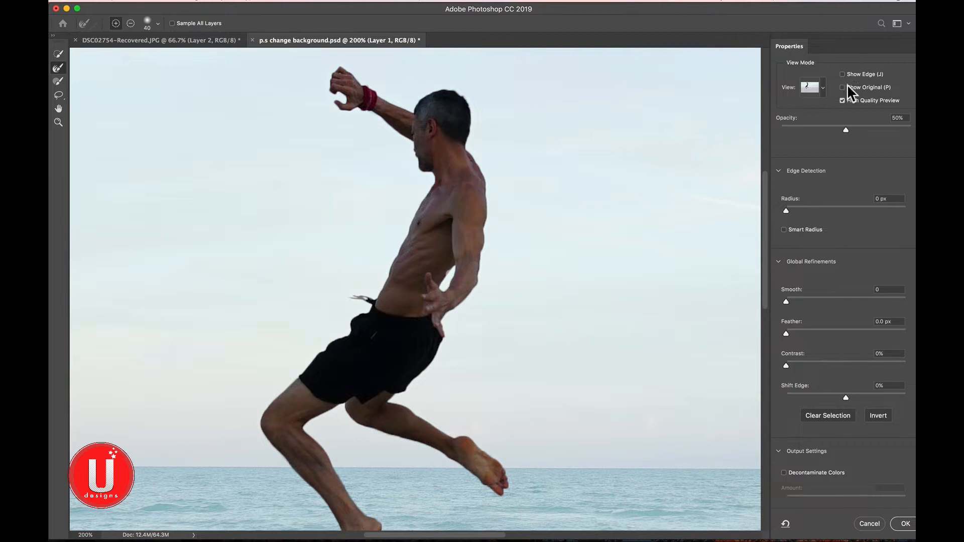
{"action": "left_click", "coordinate": [824, 87]}
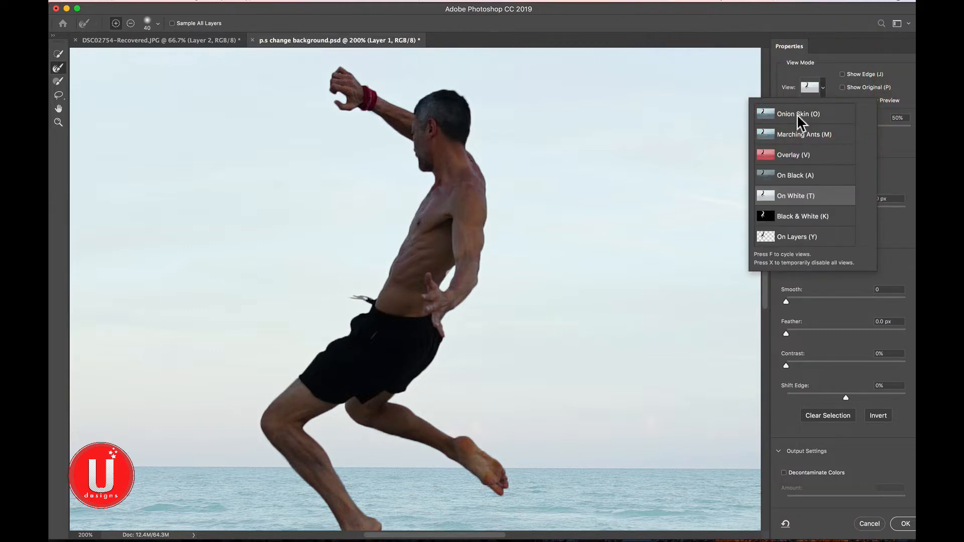
{"action": "left_click", "coordinate": [797, 179]}
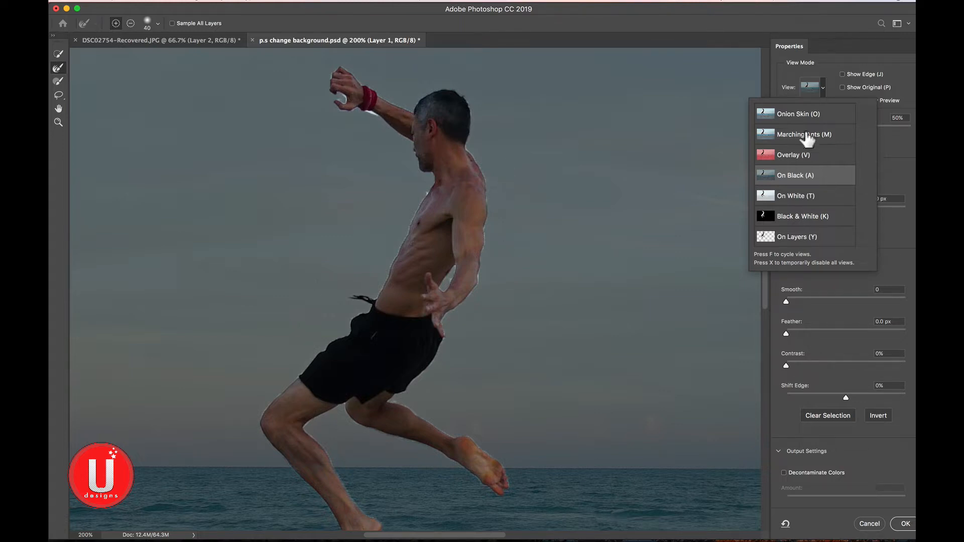
{"action": "left_click", "coordinate": [891, 129]}
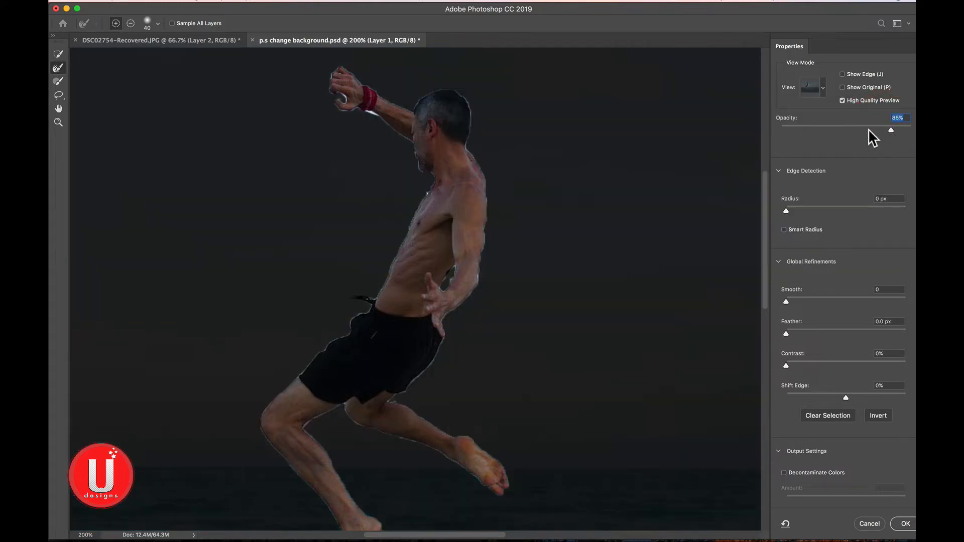
{"action": "left_click_drag", "start_coordinate": [890, 131], "coordinate": [854, 134]}
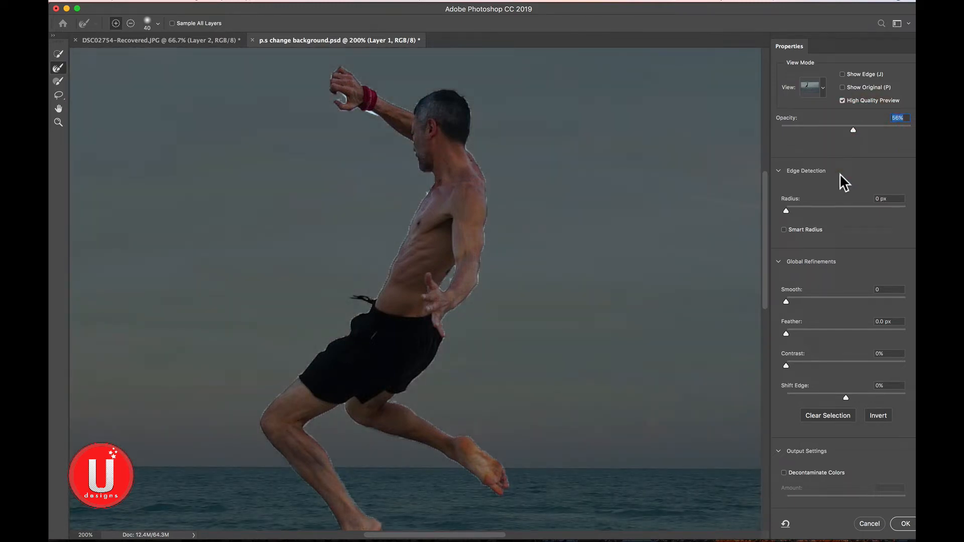
Enable Smart Radius and set the edge detection radius to 2 px
{"action": "left_click", "coordinate": [783, 230]}
{"action": "left_click_drag", "start_coordinate": [787, 210], "coordinate": [790, 207]}
{"action": "left_click_drag", "start_coordinate": [794, 212], "coordinate": [799, 212]}
{"action": "left_click", "coordinate": [779, 171]}
{"action": "left_click", "coordinate": [778, 170]}
Set the Refine Edge brush hardness to 0% and brush along the edges of the man's raised hand and hair
{"action": "left_click", "coordinate": [158, 23]}
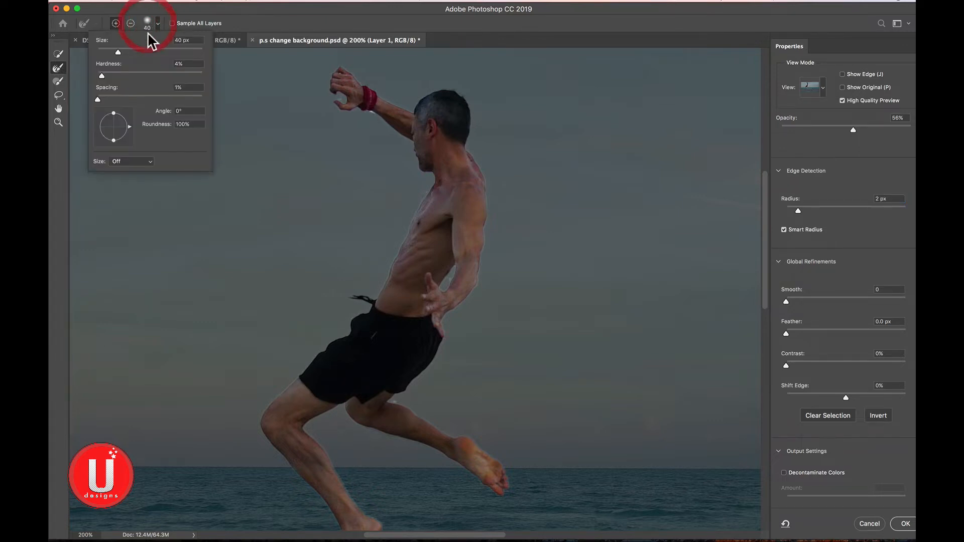
{"action": "left_click_drag", "start_coordinate": [102, 76], "coordinate": [98, 76]}
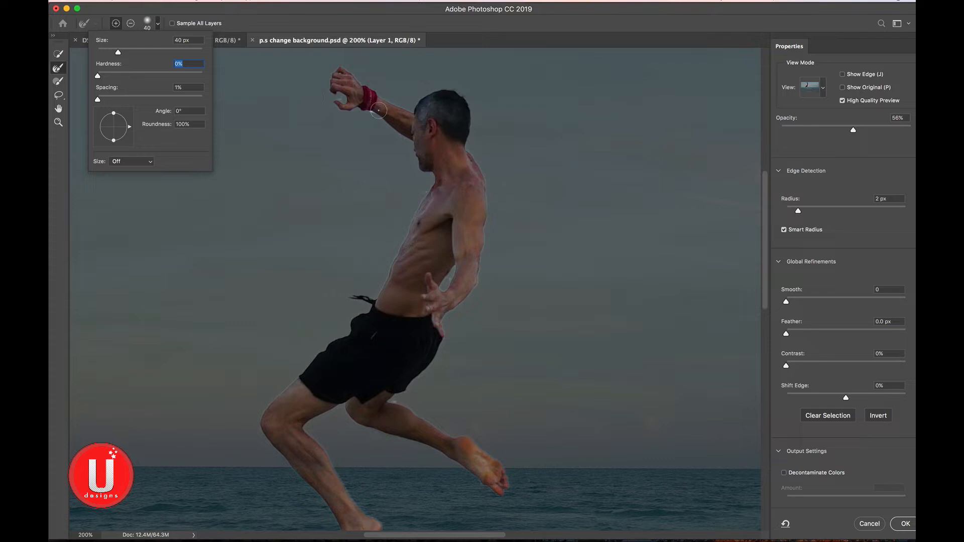
{"action": "key", "text": "bracketleft"}
{"action": "key", "text": "Return"}
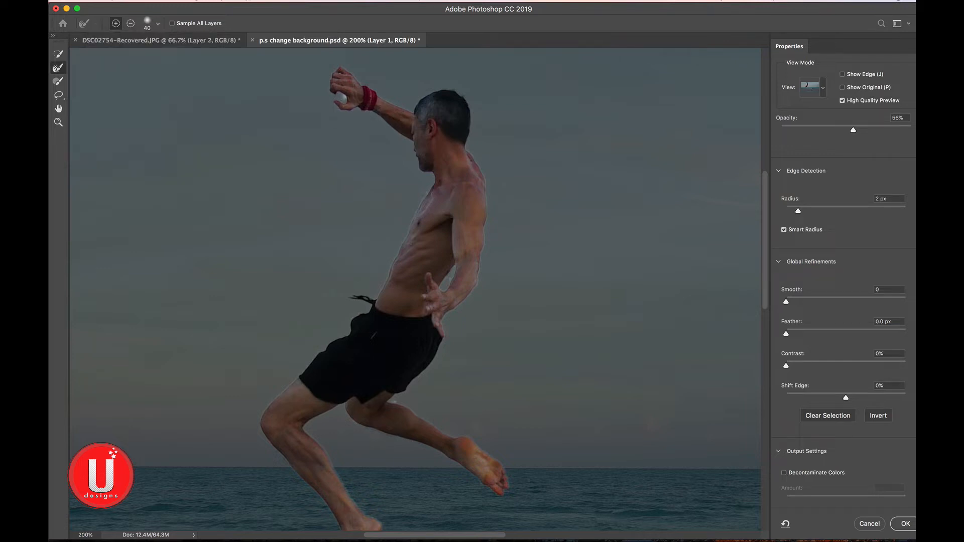
{"action": "left_click_drag", "start_coordinate": [362, 92], "coordinate": [344, 97]}
{"action": "key", "text": "super+minus"}
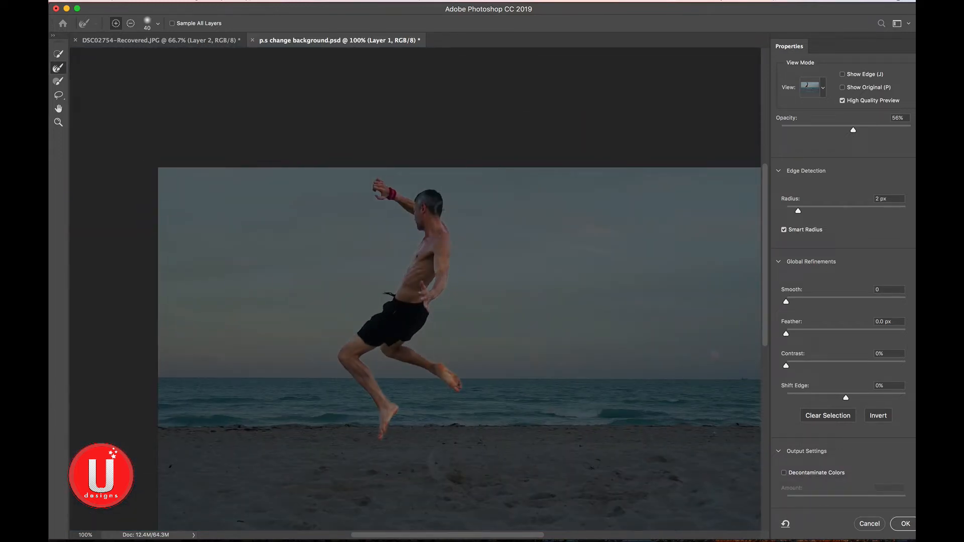
{"action": "key", "text": "super+equal"}
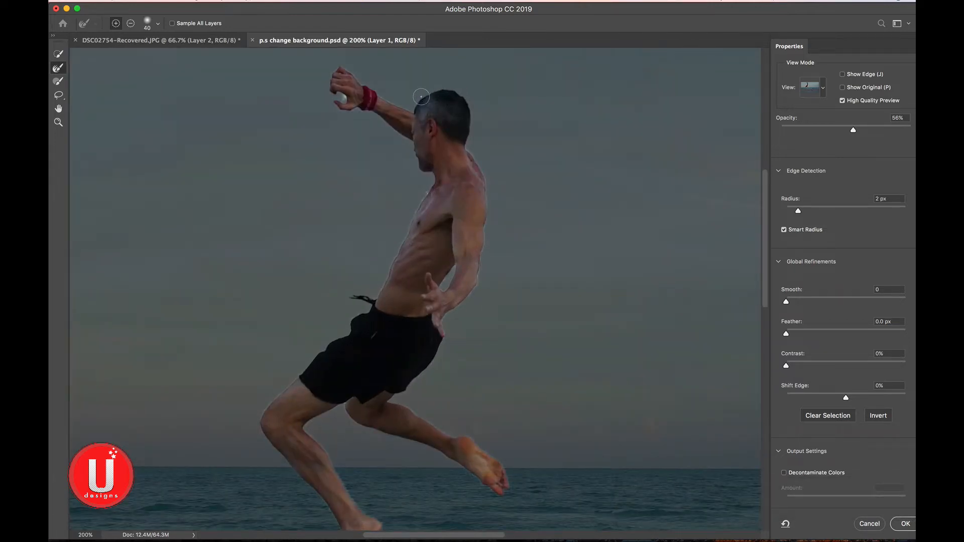
{"action": "left_click_drag", "start_coordinate": [423, 99], "coordinate": [420, 104]}
Switch the selection preview to the Overlay view mode
{"action": "left_click", "coordinate": [819, 87]}
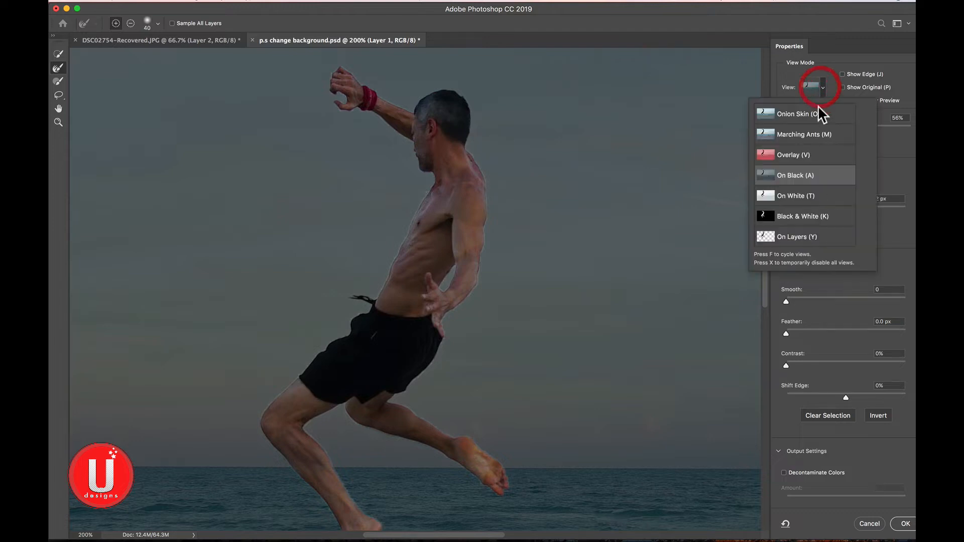
{"action": "left_click", "coordinate": [795, 156]}
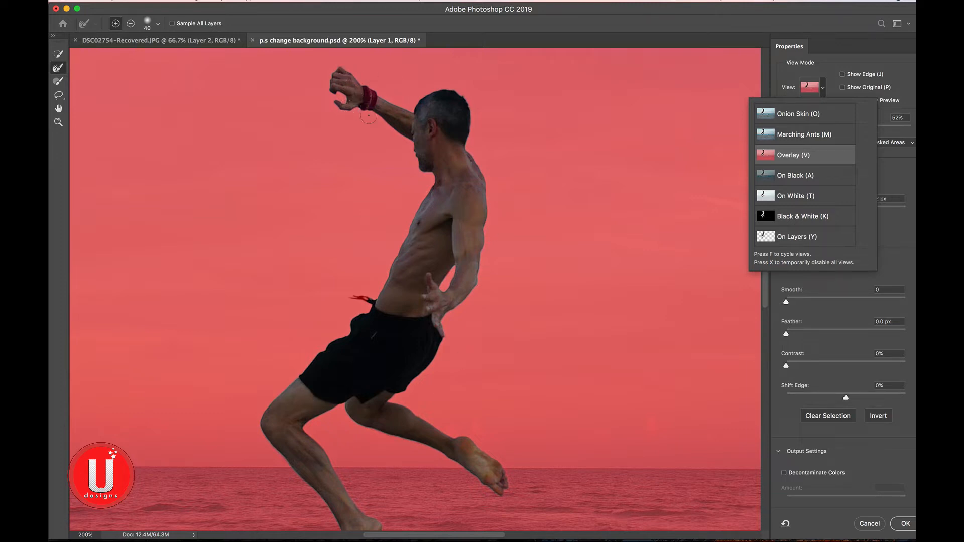
{"action": "left_click", "coordinate": [456, 95]}
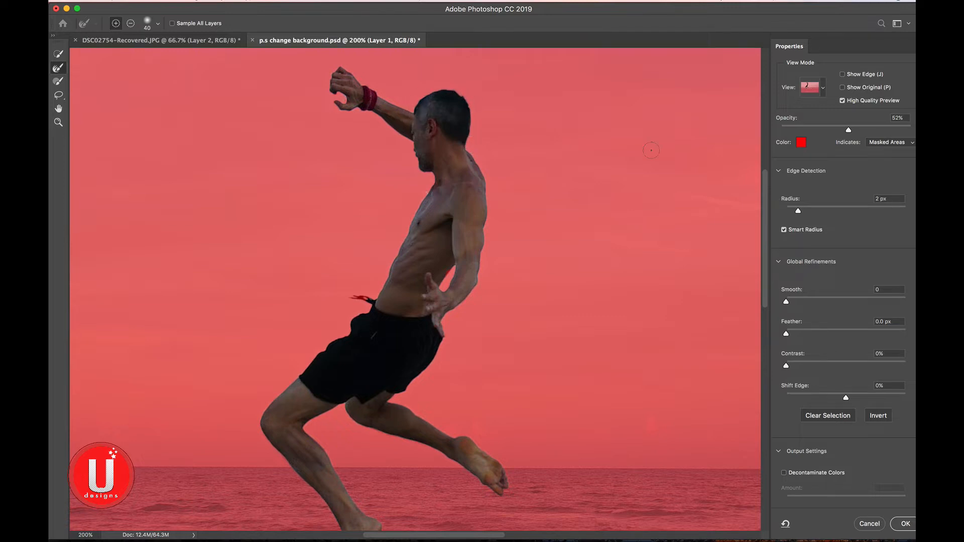
Preview the selection in Black & White and refine the edges of the waist cord, torso, arm, thigh, neck and hand beside the shorts
{"action": "key", "text": "k"}
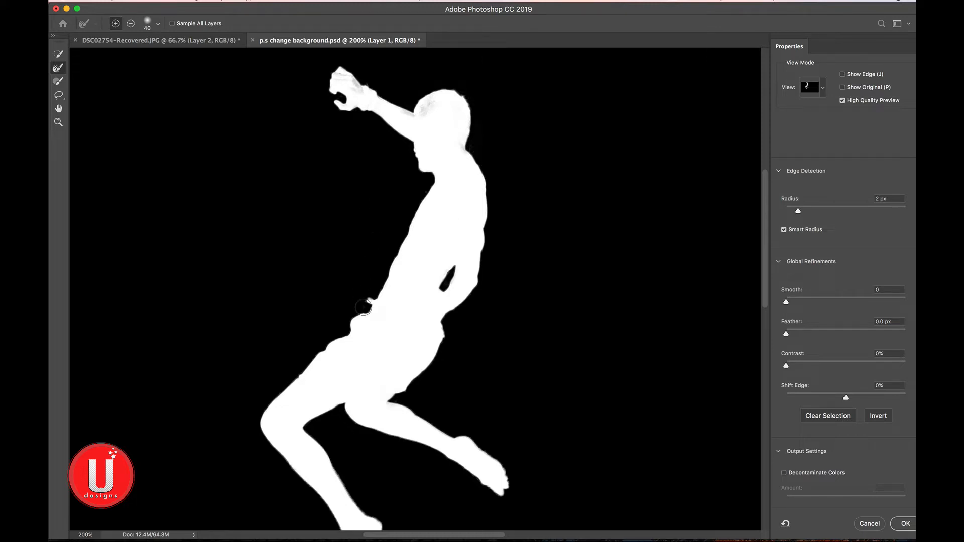
{"action": "mouse_move", "coordinate": [363, 306]}
{"action": "left_mouse_down"}
{"action": "mouse_move", "coordinate": [370, 301]}
{"action": "mouse_move", "coordinate": [354, 303]}
{"action": "left_mouse_up"}
{"action": "left_click_drag", "start_coordinate": [400, 254], "coordinate": [384, 295]}
{"action": "left_click_drag", "start_coordinate": [481, 249], "coordinate": [474, 282]}
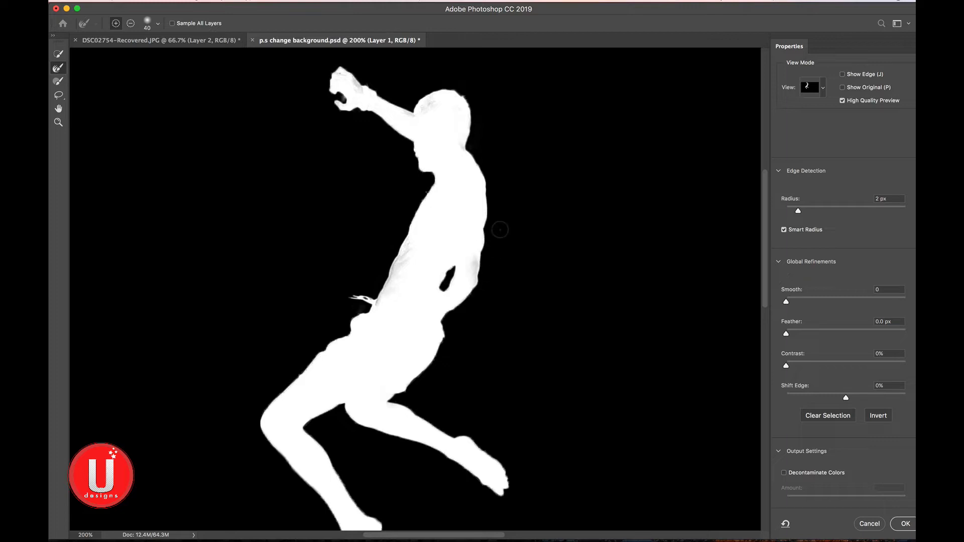
{"action": "left_click_drag", "start_coordinate": [487, 195], "coordinate": [485, 235]}
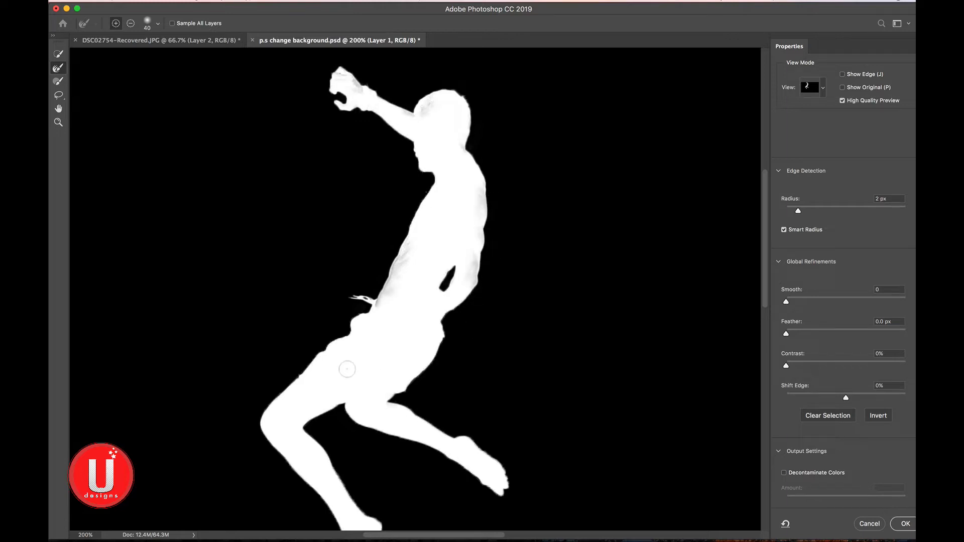
{"action": "left_click_drag", "start_coordinate": [314, 357], "coordinate": [268, 412]}
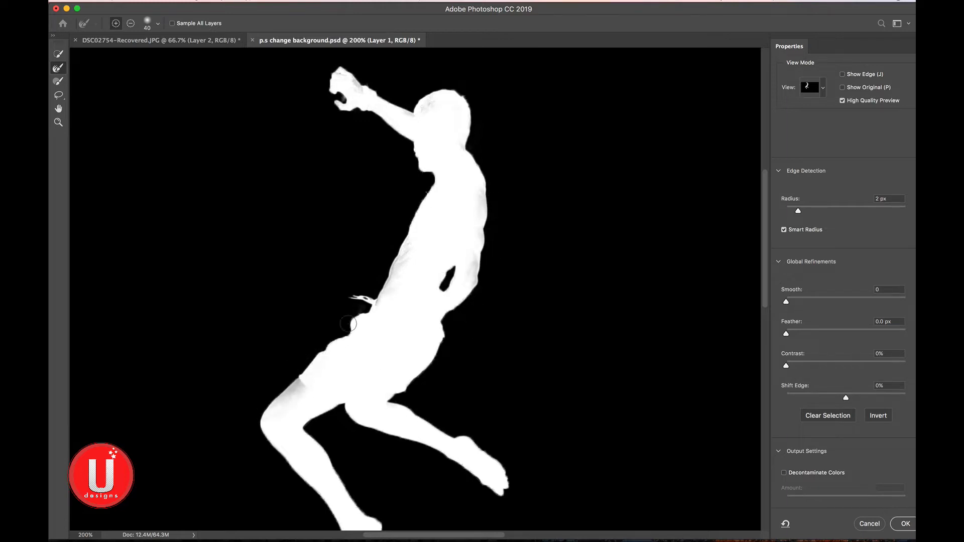
{"action": "left_click_drag", "start_coordinate": [431, 192], "coordinate": [432, 173]}
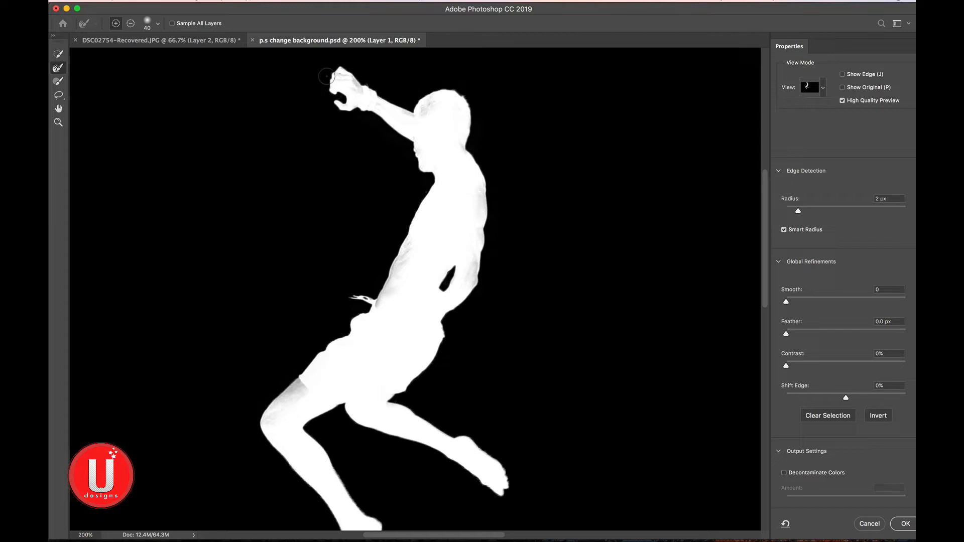
{"action": "left_click_drag", "start_coordinate": [451, 329], "coordinate": [443, 331]}
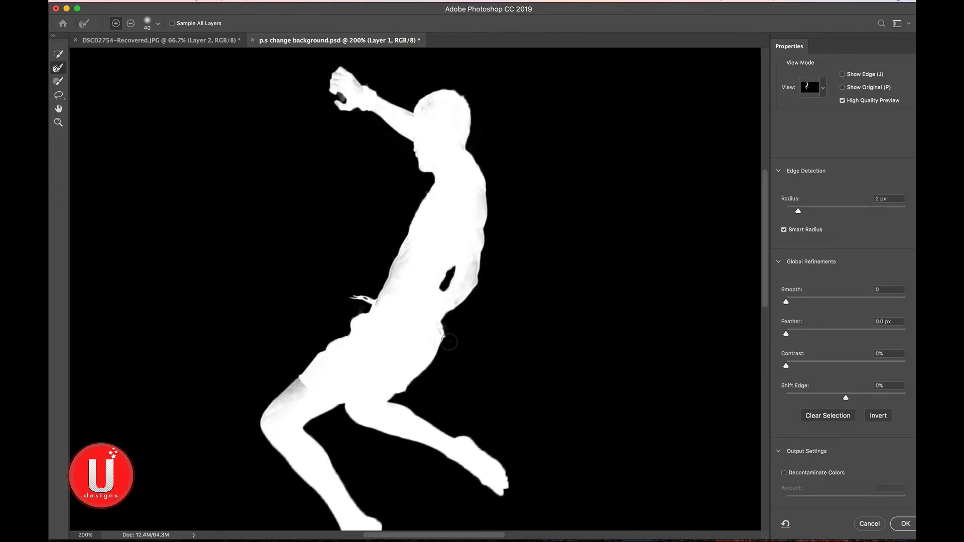
Switch the selection preview to the Overlay view mode and set its opacity to 60%
{"action": "left_click", "coordinate": [823, 88]}
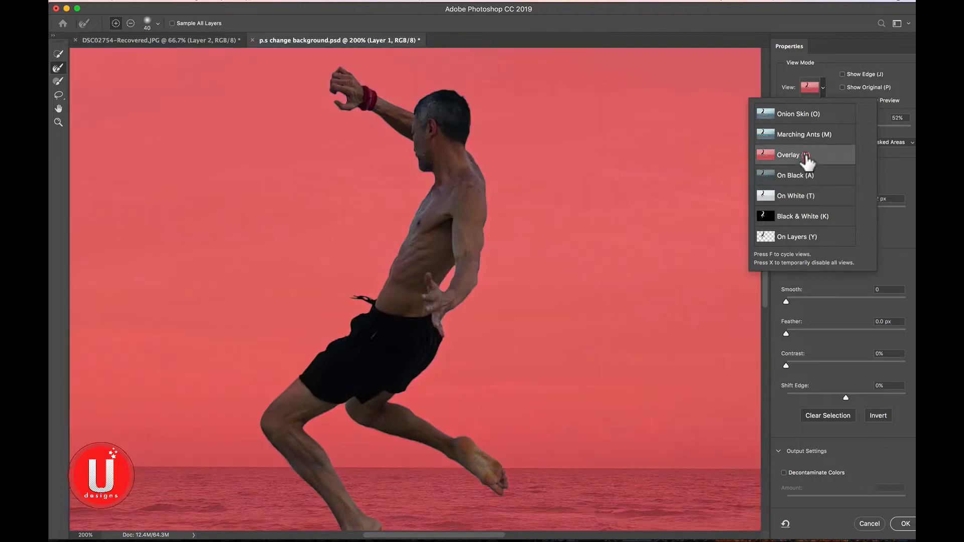
{"action": "left_click", "coordinate": [895, 158]}
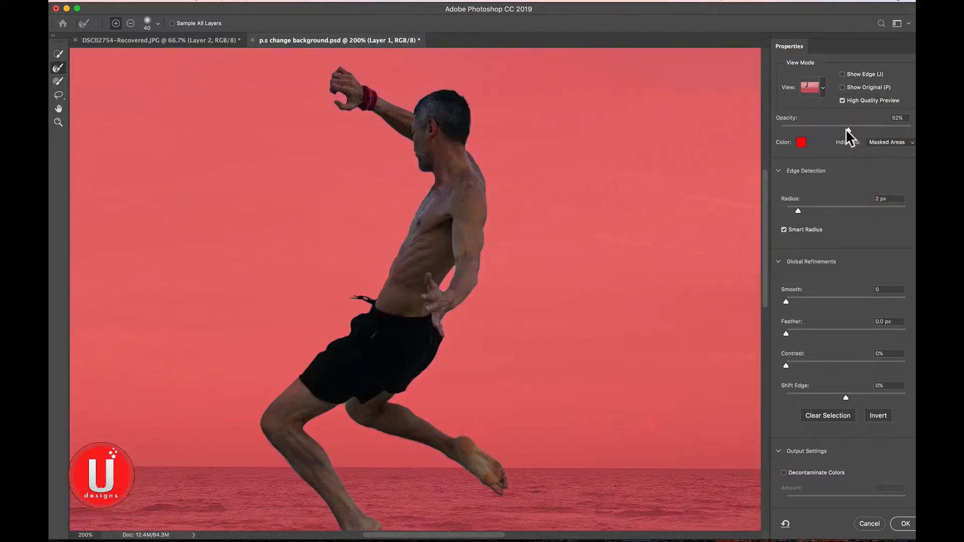
{"action": "left_click_drag", "start_coordinate": [848, 129], "coordinate": [911, 130]}
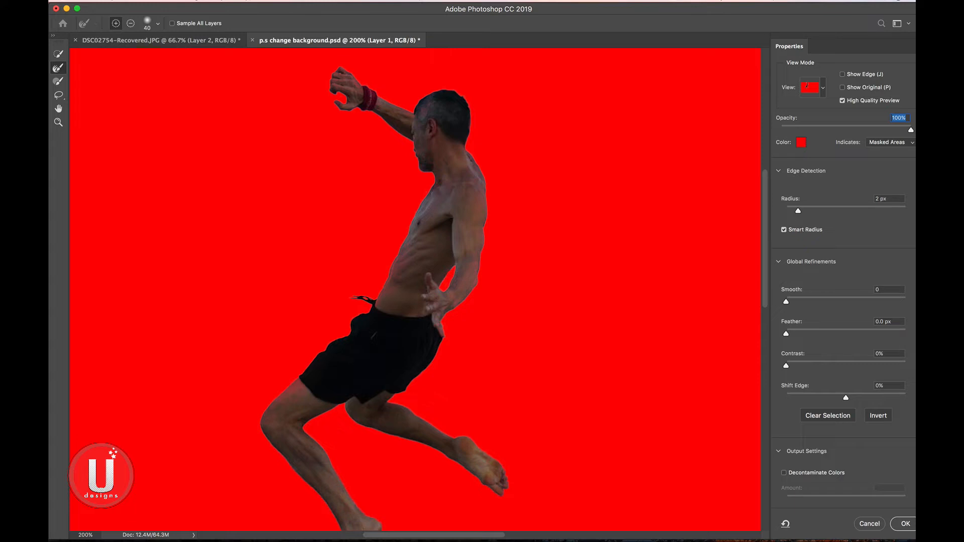
{"action": "left_click_drag", "start_coordinate": [911, 130], "coordinate": [859, 134]}
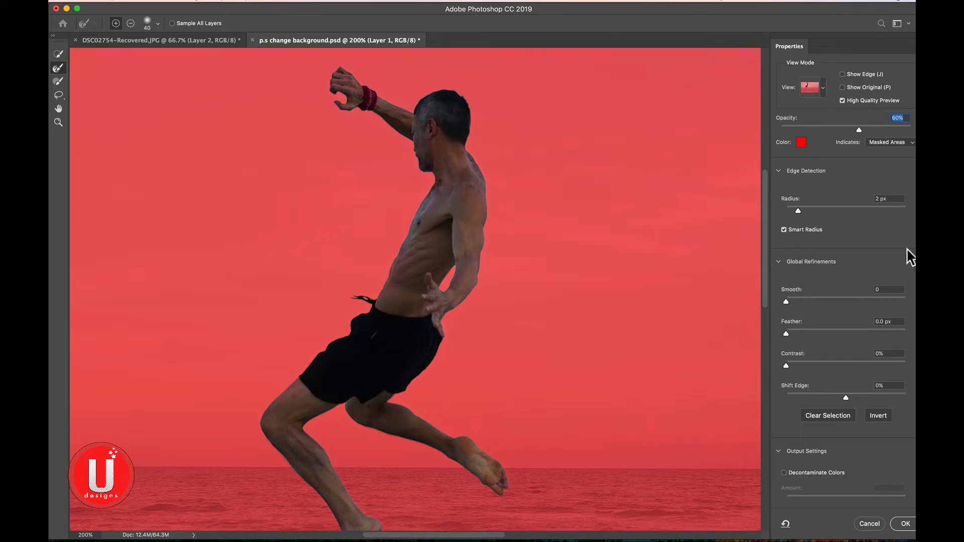
Enable Decontaminate Colors with the amount at 50% and output the refined selection to a New Layer with Layer Mask
{"action": "left_click", "coordinate": [779, 262]}
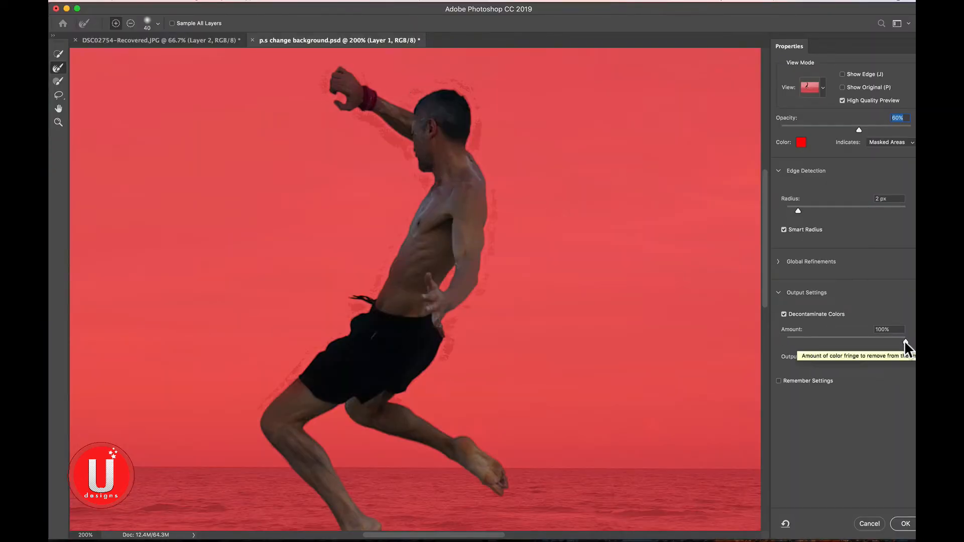
{"action": "left_click_drag", "start_coordinate": [906, 341], "coordinate": [801, 341]}
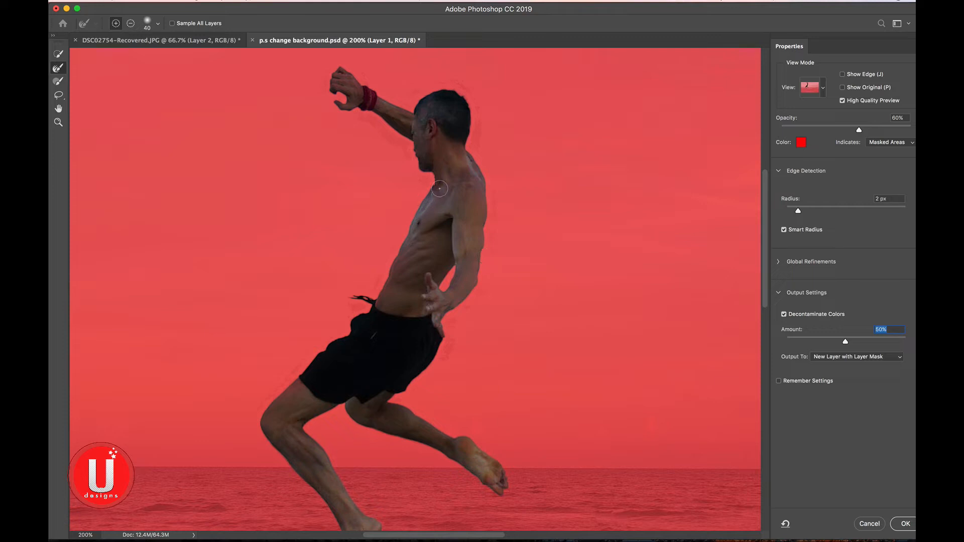
{"action": "left_click", "coordinate": [784, 314]}
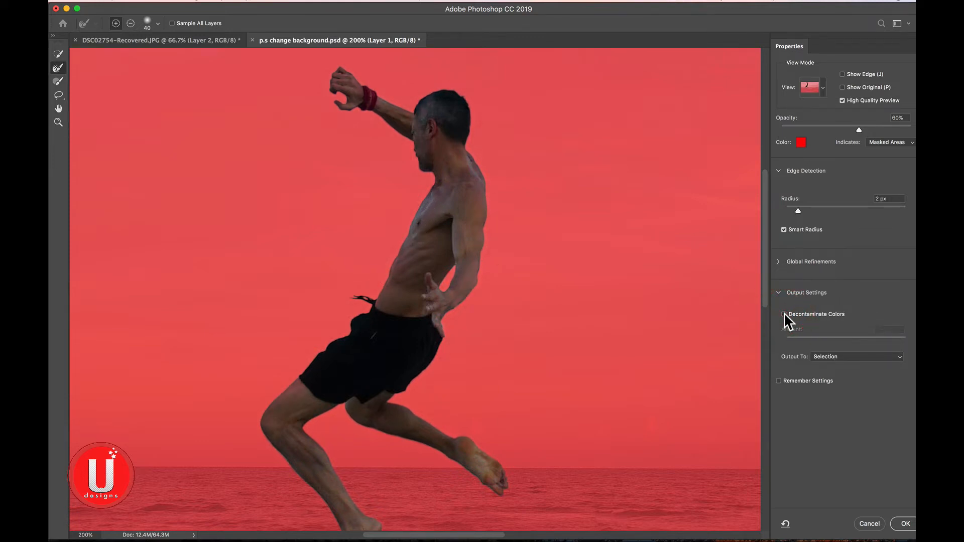
{"action": "left_click", "coordinate": [784, 314]}
{"action": "left_click", "coordinate": [784, 313]}
{"action": "left_click", "coordinate": [784, 314]}
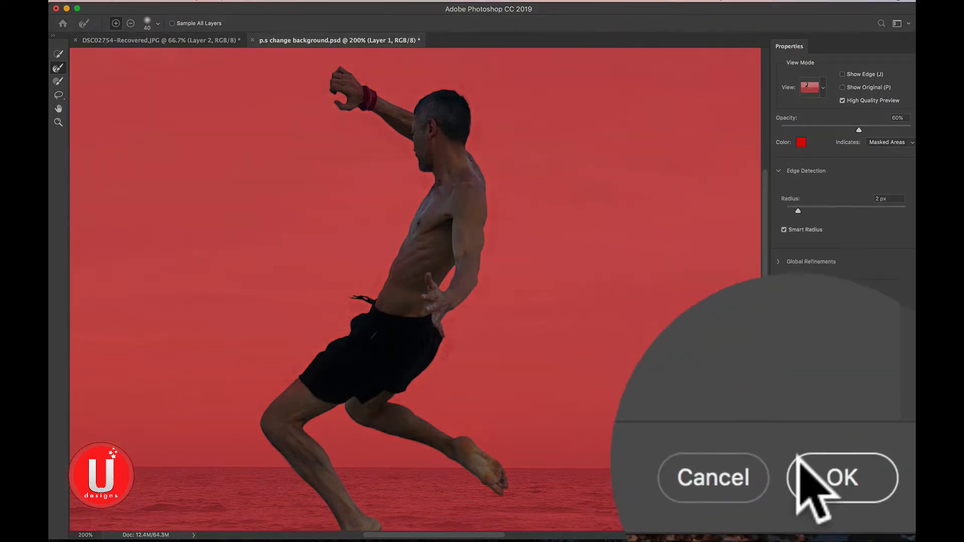
{"action": "left_click", "coordinate": [840, 483]}
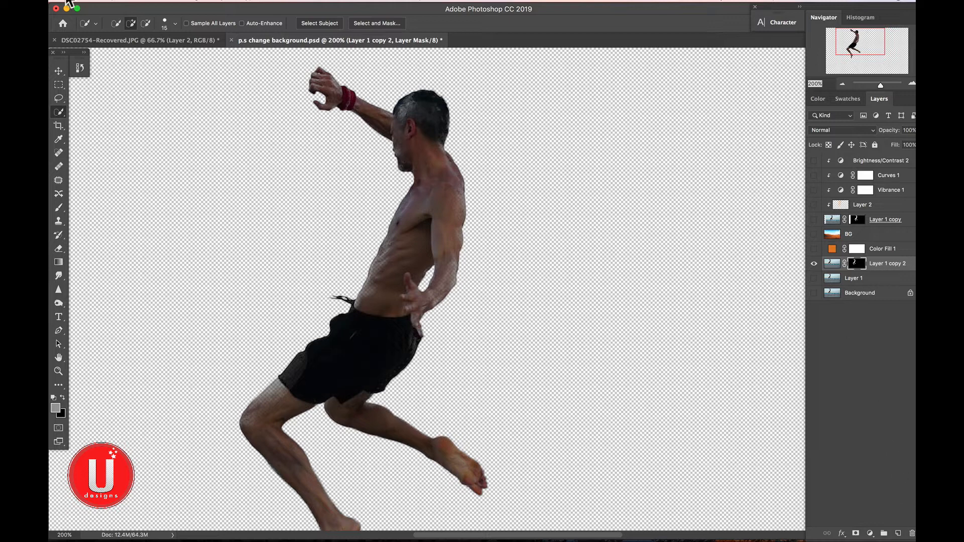
Show the orange Color Fill 1 layer and move it directly beneath the Layer 1 copy 2 cut-out
{"action": "key", "text": "super+minus"}
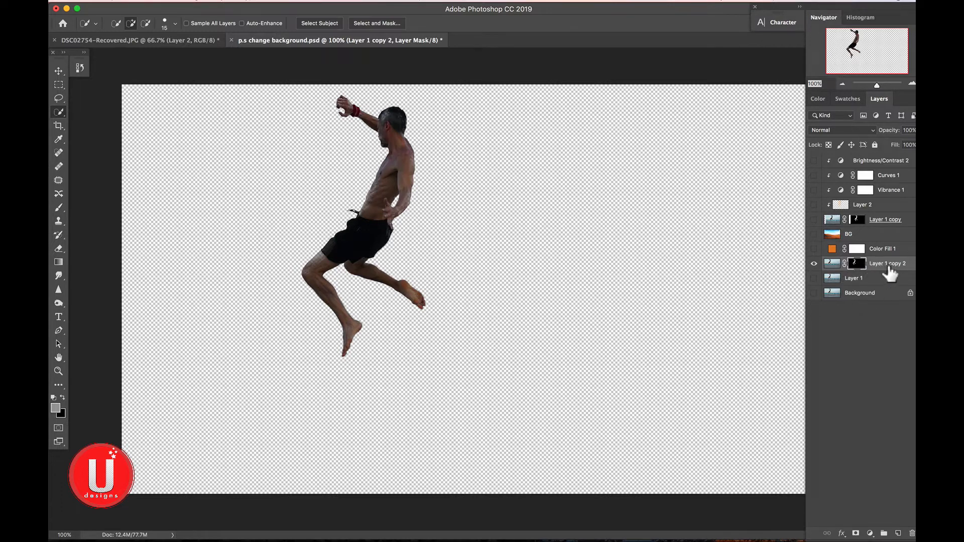
{"action": "left_click", "coordinate": [832, 263]}
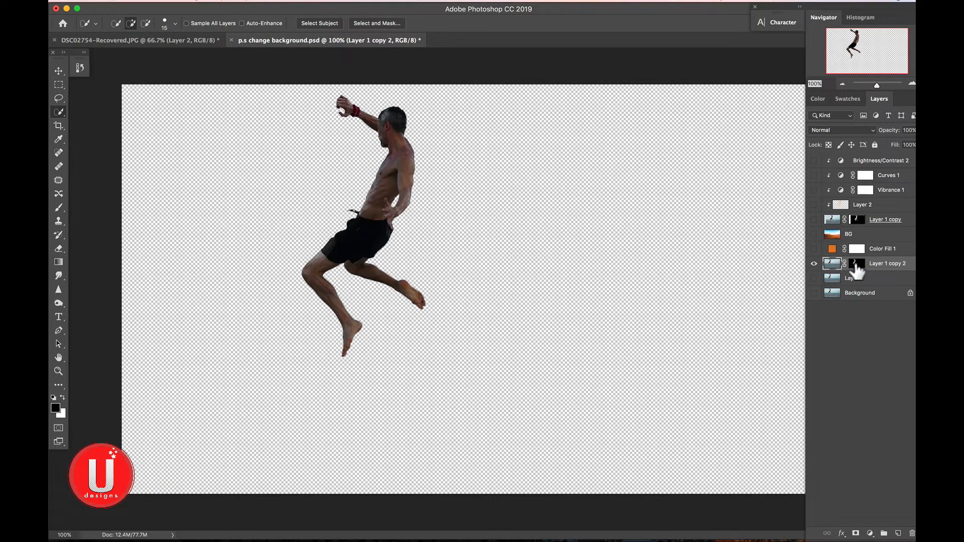
{"action": "left_click", "coordinate": [814, 248]}
{"action": "left_click_drag", "start_coordinate": [878, 254], "coordinate": [884, 279]}
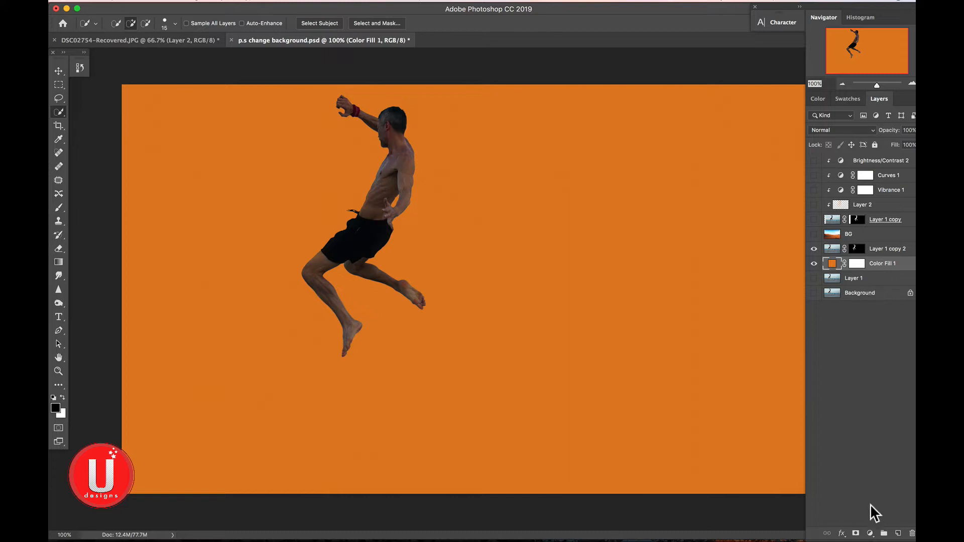
Add a solid color fill layer in red #e24545 behind the cut-out man, above Color Fill 1
{"action": "left_click", "coordinate": [870, 534]}
{"action": "left_click", "coordinate": [874, 333]}
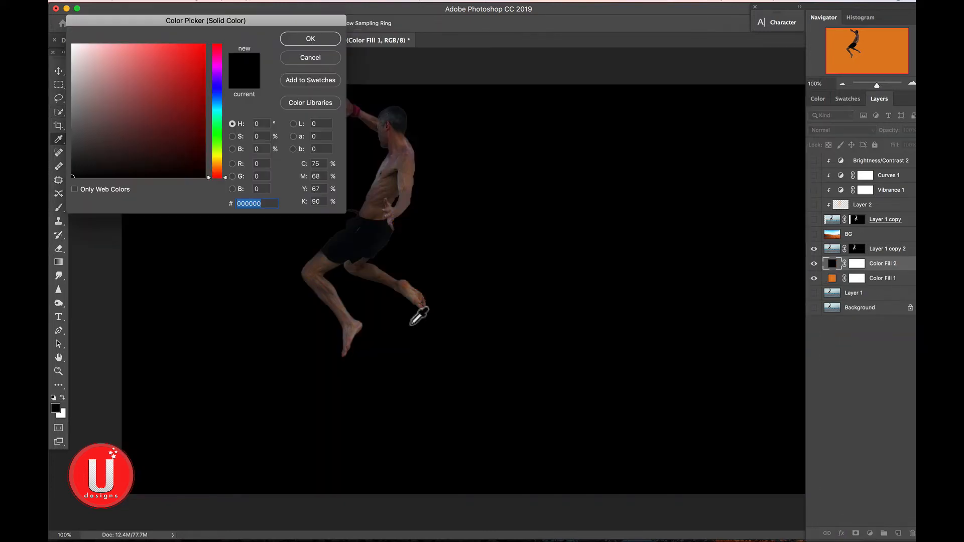
{"action": "left_click", "coordinate": [164, 60]}
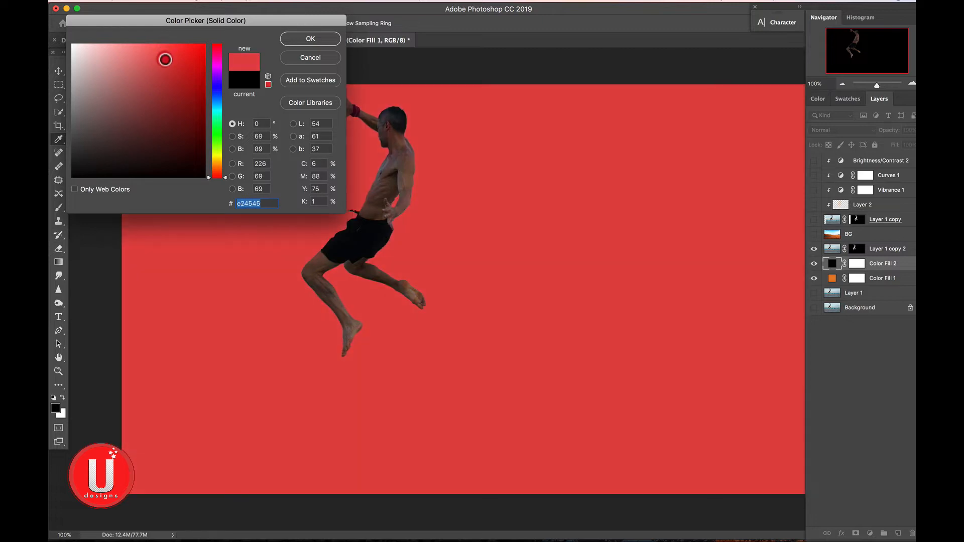
{"action": "left_click", "coordinate": [290, 38]}
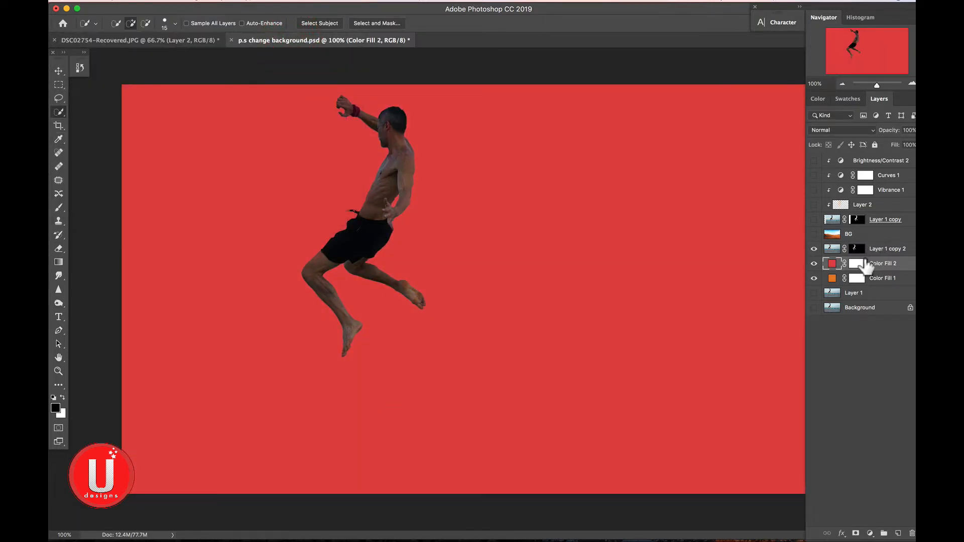
Delete both the red and the orange color fill layers
{"action": "key", "text": "BackSpace"}
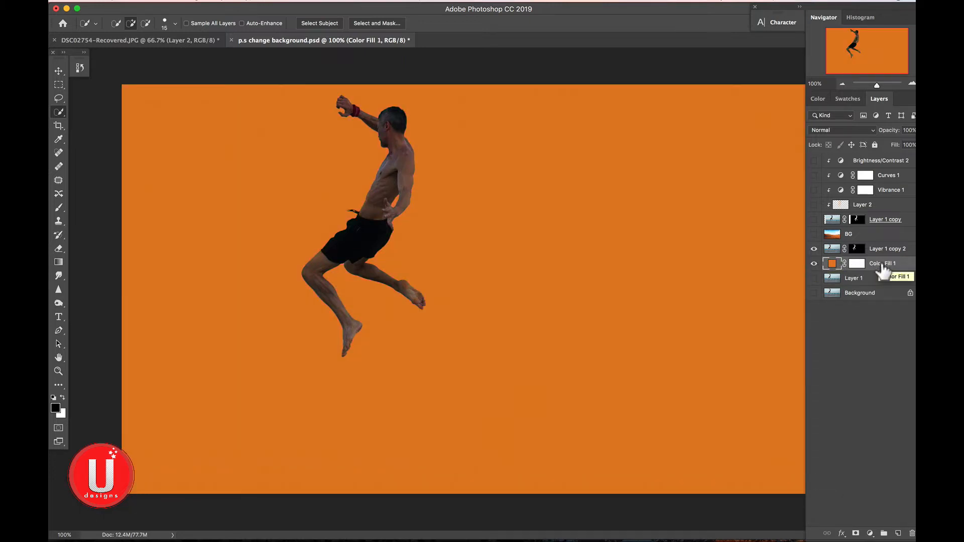
{"action": "key", "text": "BackSpace"}
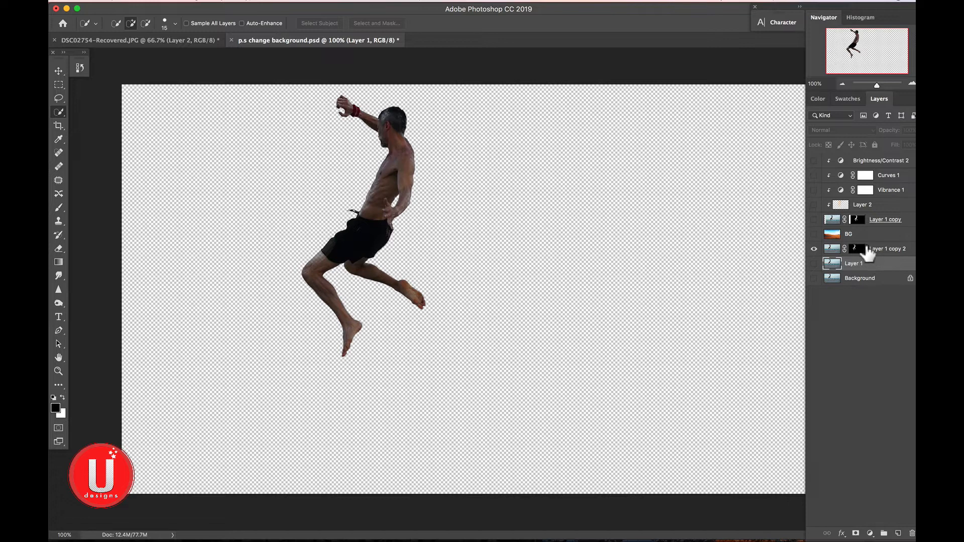
Move the BG desert layer directly beneath the Layer 1 copy 2 cut-out and make it visible
{"action": "left_click", "coordinate": [835, 234]}
{"action": "left_click_drag", "start_coordinate": [836, 238], "coordinate": [839, 260]}
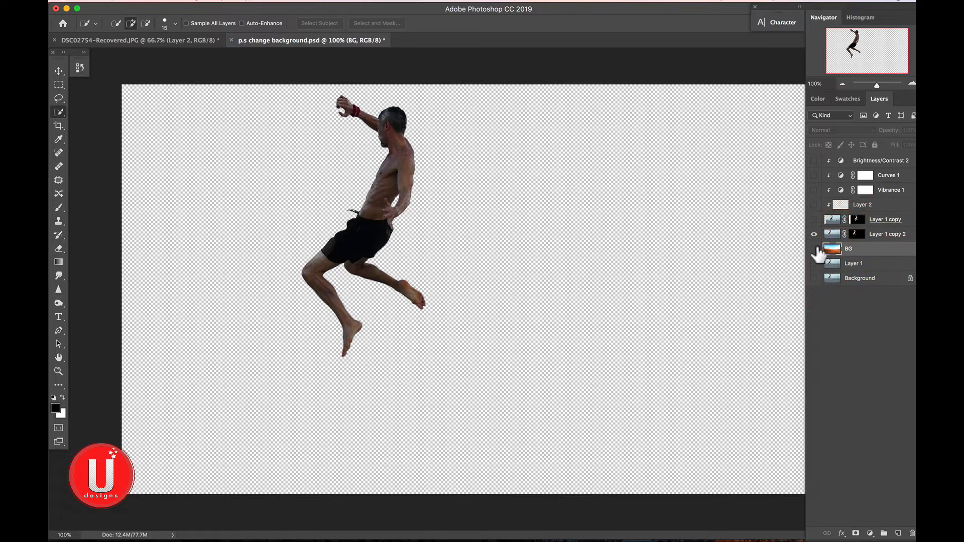
{"action": "left_click", "coordinate": [814, 248]}
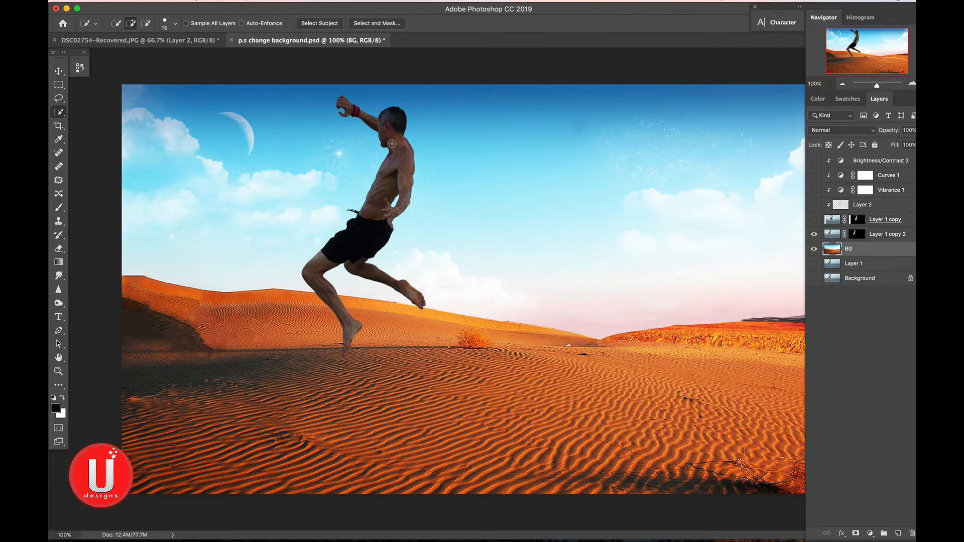
Move the cut-out man toward the center of the desert scene and slightly lower
{"action": "key", "text": "v"}
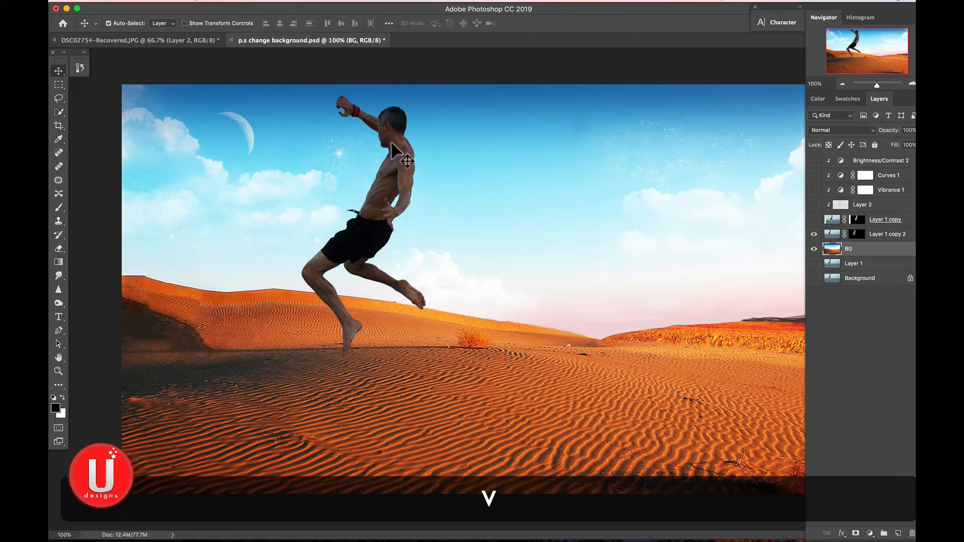
{"action": "left_click_drag", "start_coordinate": [348, 144], "coordinate": [478, 161]}
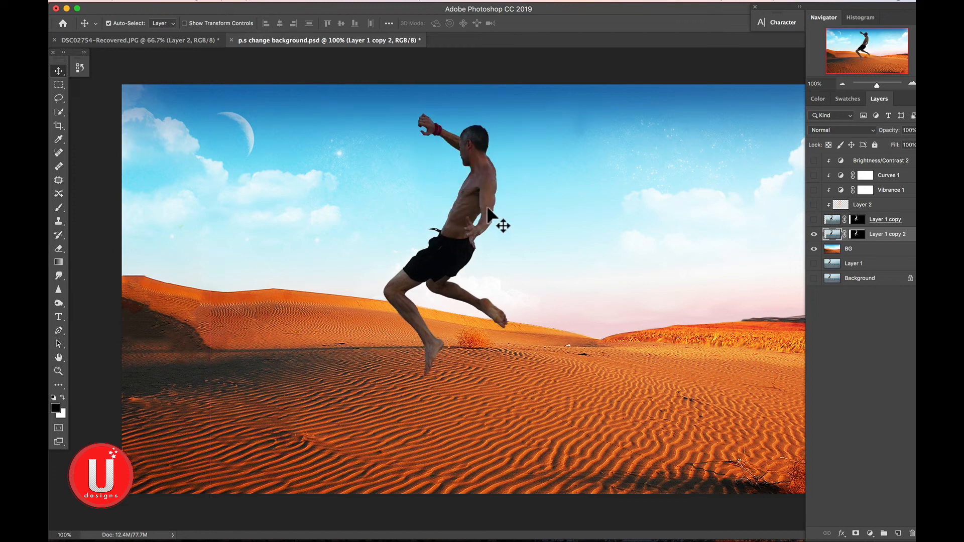
{"action": "left_click_drag", "start_coordinate": [478, 204], "coordinate": [475, 211]}
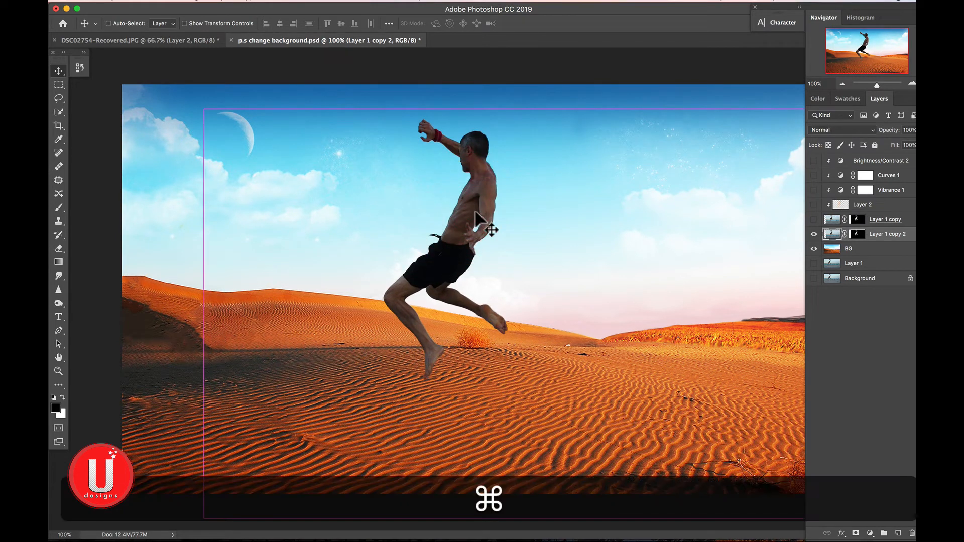
Scale the cut-out man proportionally to about 112% and reposition him so his raised hand stays within the canvas
{"action": "key", "text": "super+t"}
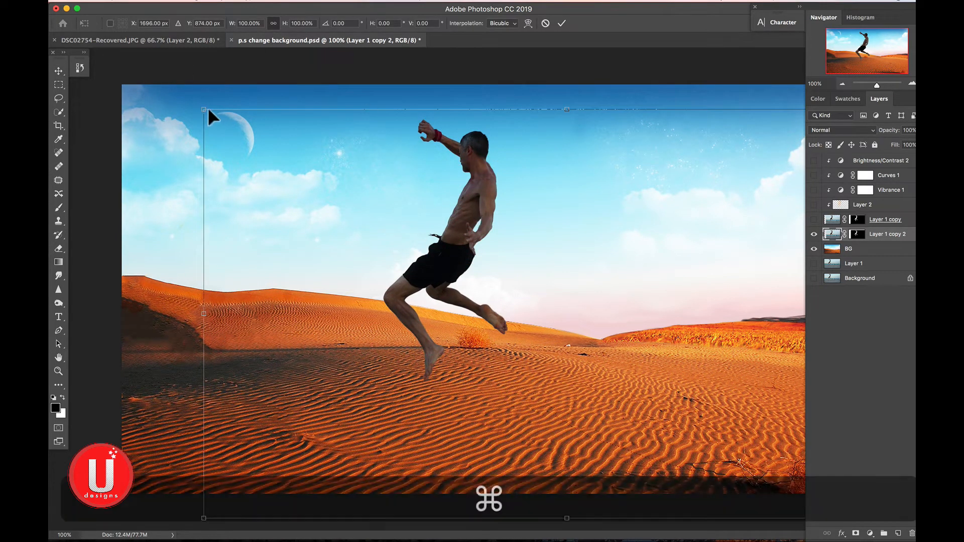
{"action": "left_click_drag", "start_coordinate": [203, 109], "coordinate": [125, 43]}
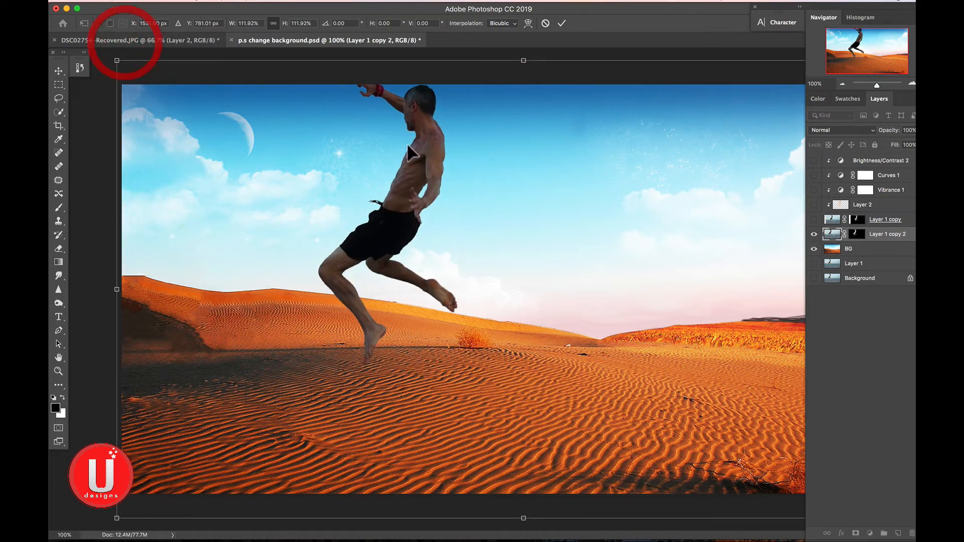
{"action": "left_click_drag", "start_coordinate": [459, 190], "coordinate": [552, 211]}
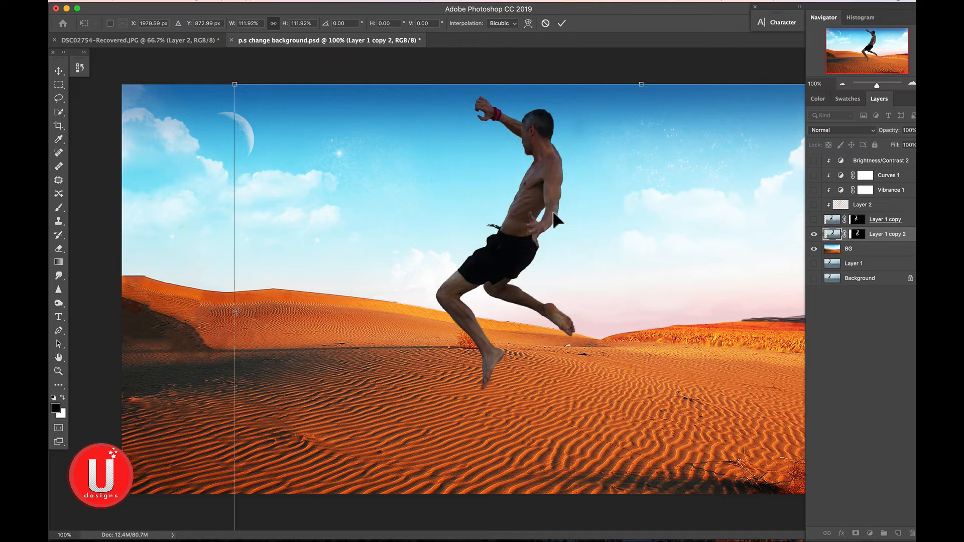
{"action": "key", "text": "Return"}
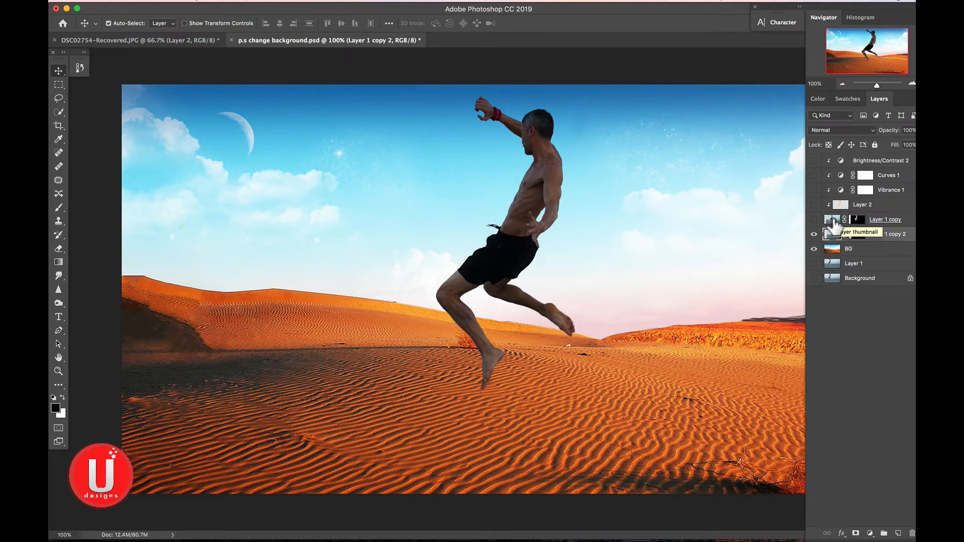
Add a Brightness/Contrast adjustment layer clipped to the cut-out man, with brightness 67 and contrast -4
{"action": "left_click", "coordinate": [870, 533]}
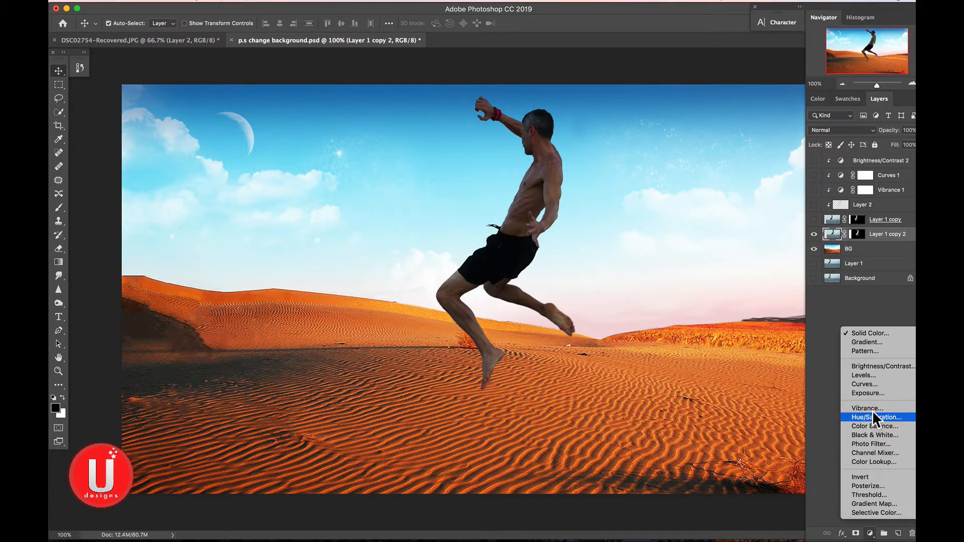
{"action": "left_click", "coordinate": [872, 367]}
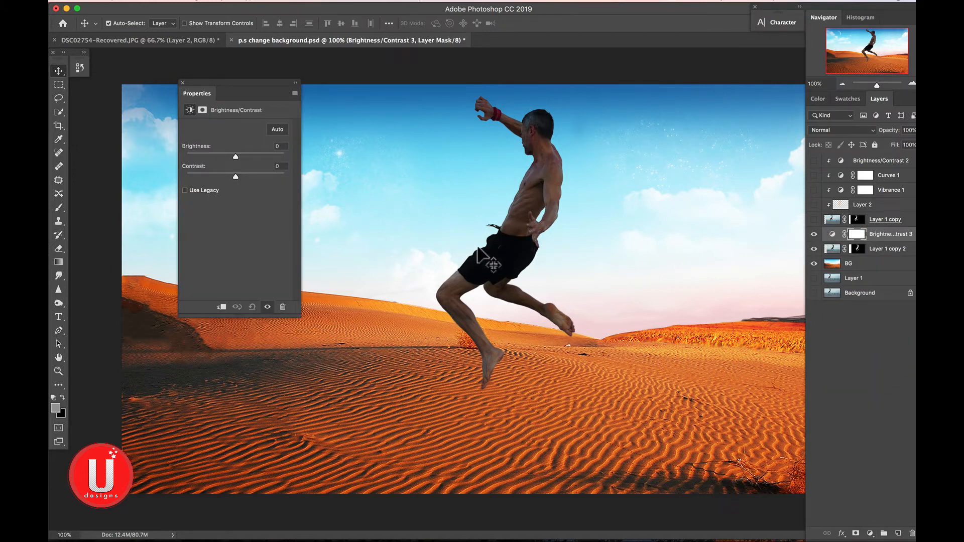
{"action": "right_click", "coordinate": [884, 233]}
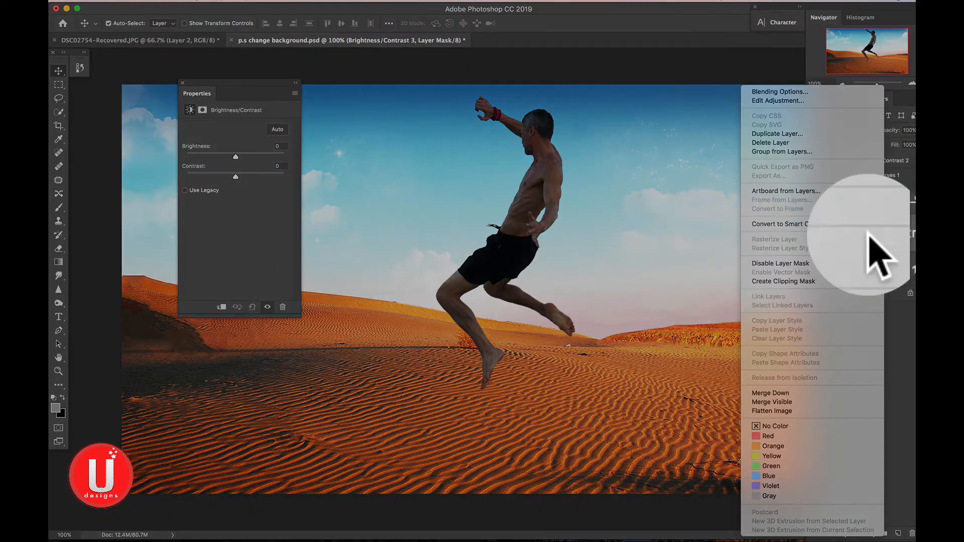
{"action": "left_click", "coordinate": [791, 281]}
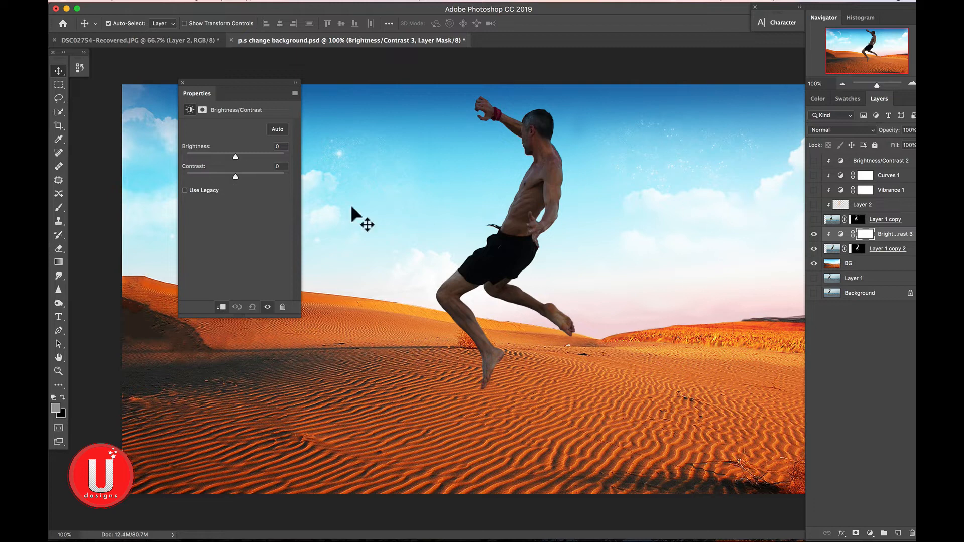
{"action": "left_click_drag", "start_coordinate": [234, 155], "coordinate": [233, 175]}
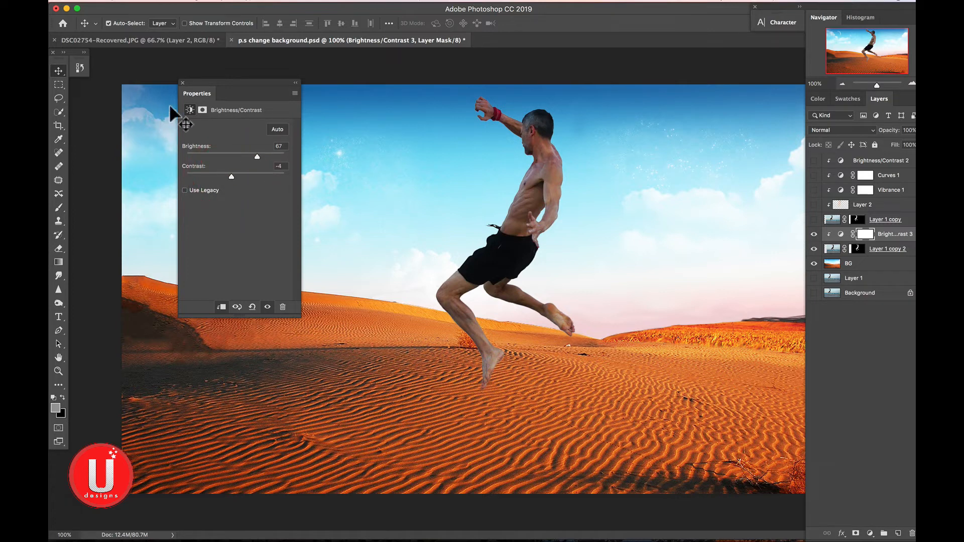
{"action": "left_click", "coordinate": [182, 83]}
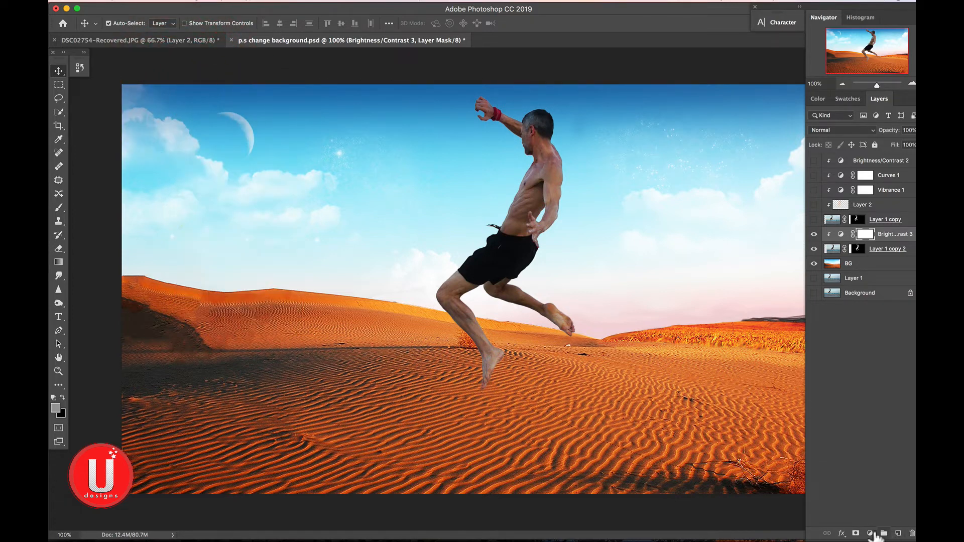
Add a Curves adjustment layer above the new Brightness/Contrast adjustment
{"action": "left_click", "coordinate": [871, 534]}
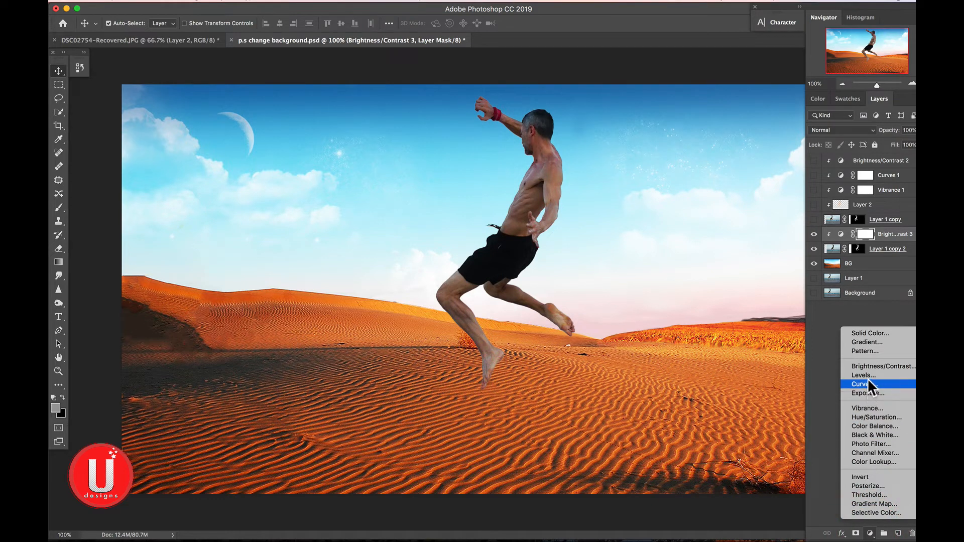
{"action": "left_click", "coordinate": [868, 381]}
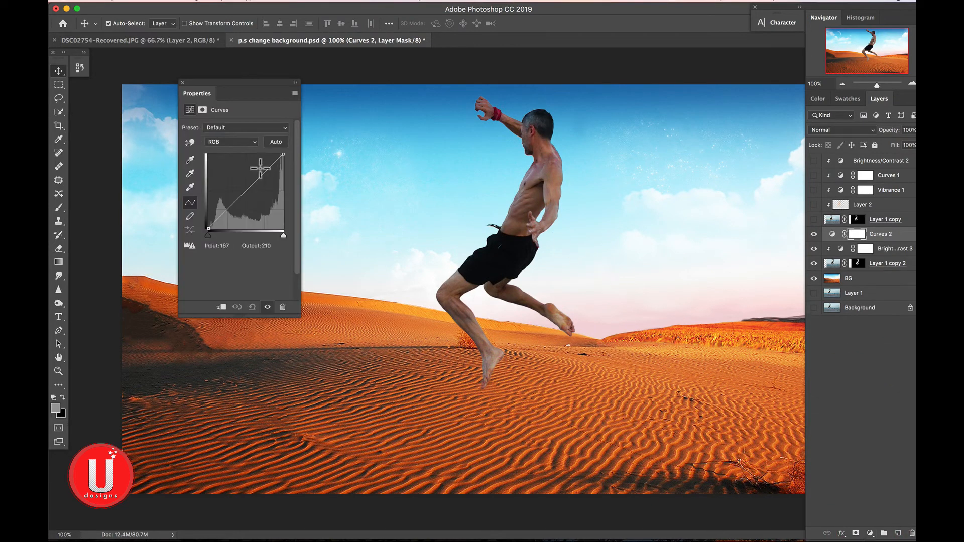
{"action": "left_click", "coordinate": [261, 176]}
{"action": "left_click_drag", "start_coordinate": [262, 175], "coordinate": [261, 172]}
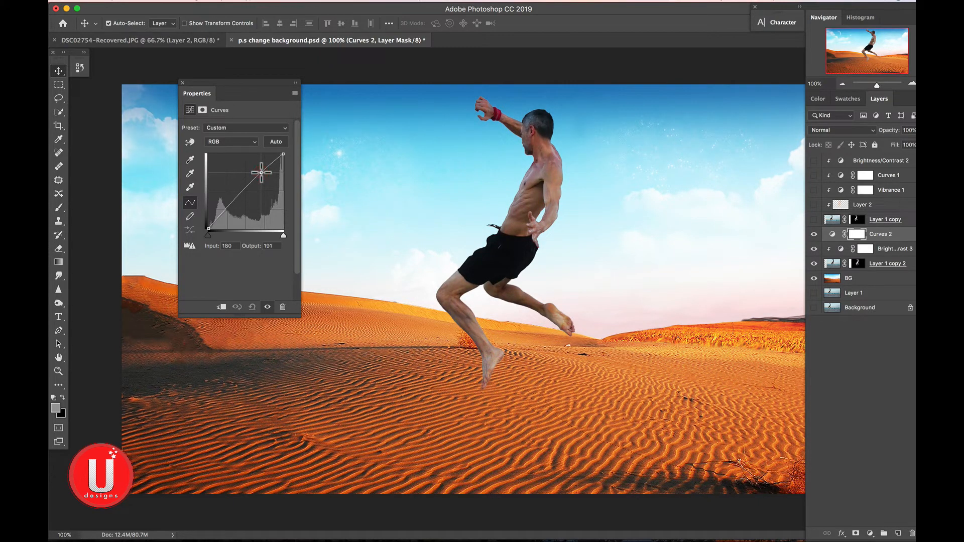
{"action": "key", "text": "super+z"}
{"action": "key", "text": "super+z"}
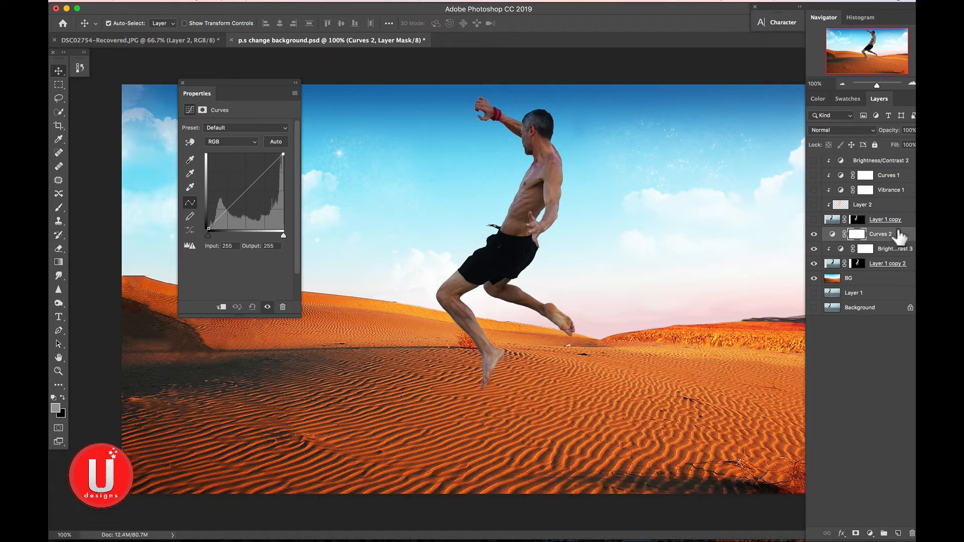
Clip the Curves 2 adjustment to the cut-out man and raise its RGB curve near input 172, output 201
{"action": "right_click", "coordinate": [898, 235]}
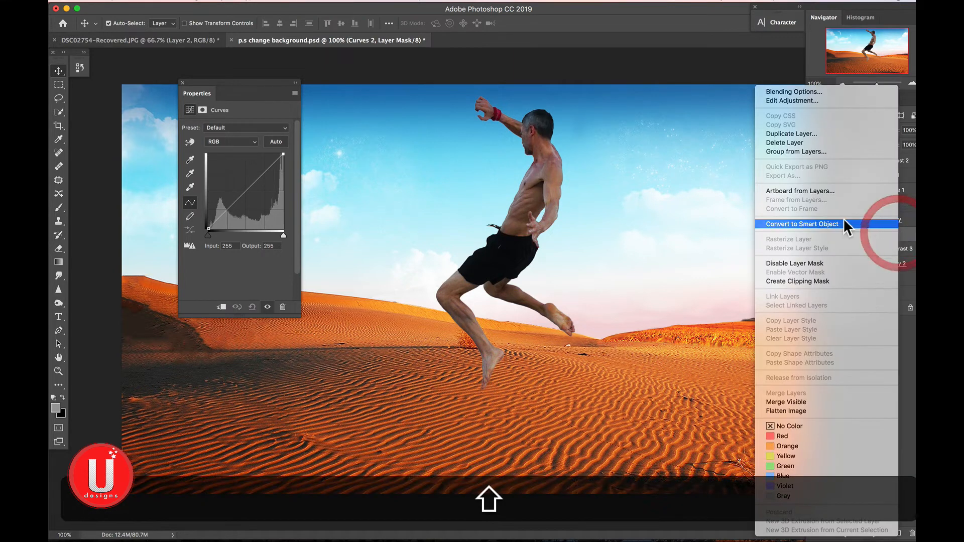
{"action": "left_click", "coordinate": [846, 280]}
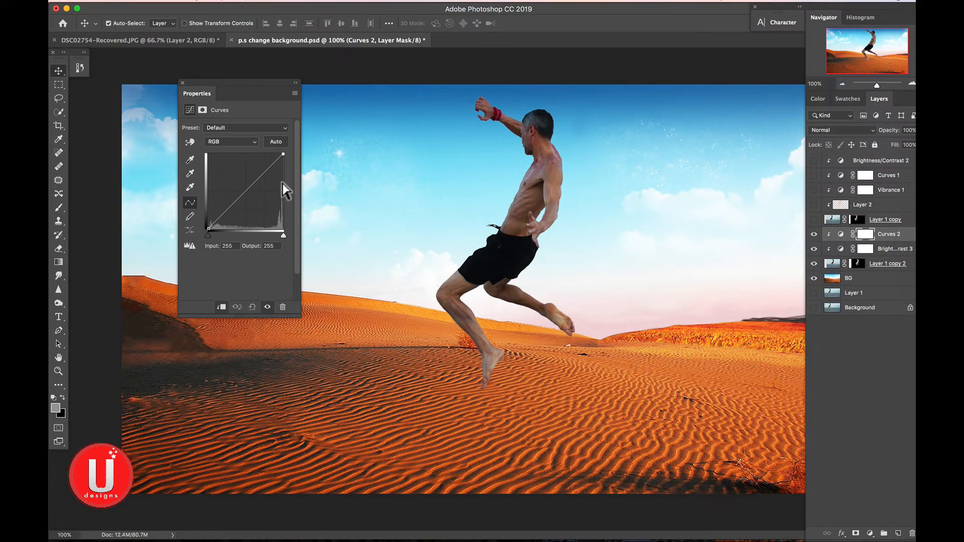
{"action": "left_click_drag", "start_coordinate": [261, 171], "coordinate": [259, 170]}
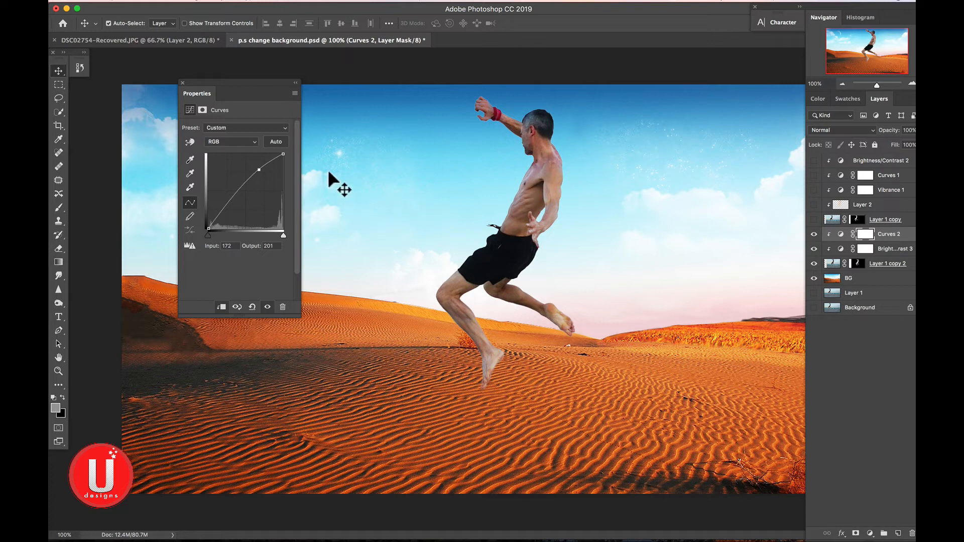
{"action": "left_click_drag", "start_coordinate": [259, 171], "coordinate": [261, 170]}
{"action": "left_click", "coordinate": [182, 84]}
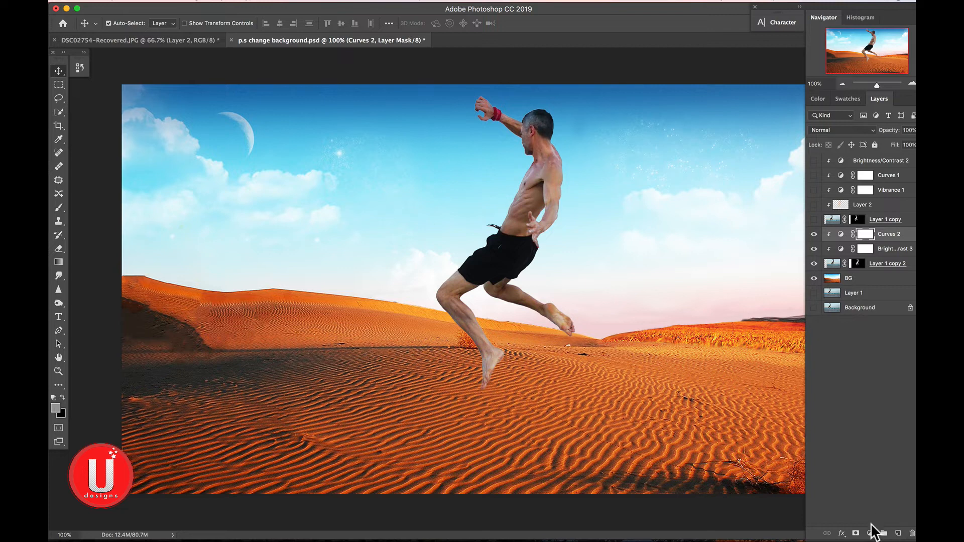
Add a Vibrance adjustment layer with vibrance +5 and clip it to the cut-out man
{"action": "left_click", "coordinate": [870, 533]}
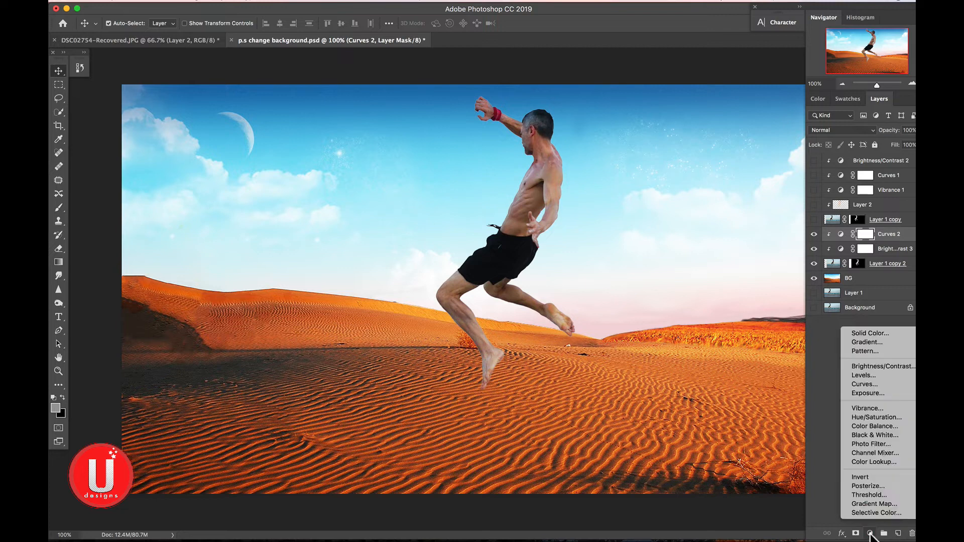
{"action": "left_click", "coordinate": [863, 408]}
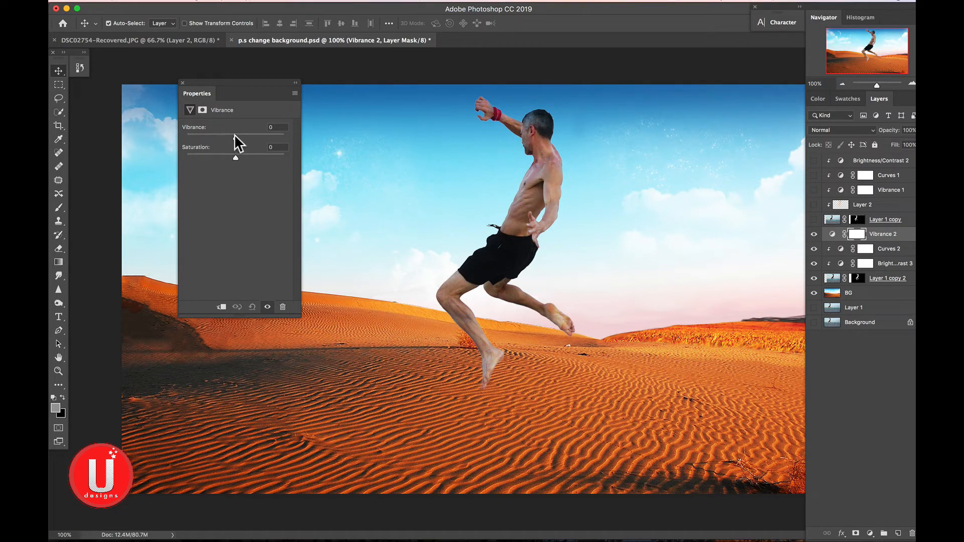
{"action": "mouse_move", "coordinate": [236, 136]}
{"action": "left_mouse_down"}
{"action": "mouse_move", "coordinate": [254, 145]}
{"action": "mouse_move", "coordinate": [237, 138]}
{"action": "left_mouse_up"}
{"action": "right_click", "coordinate": [894, 242]}
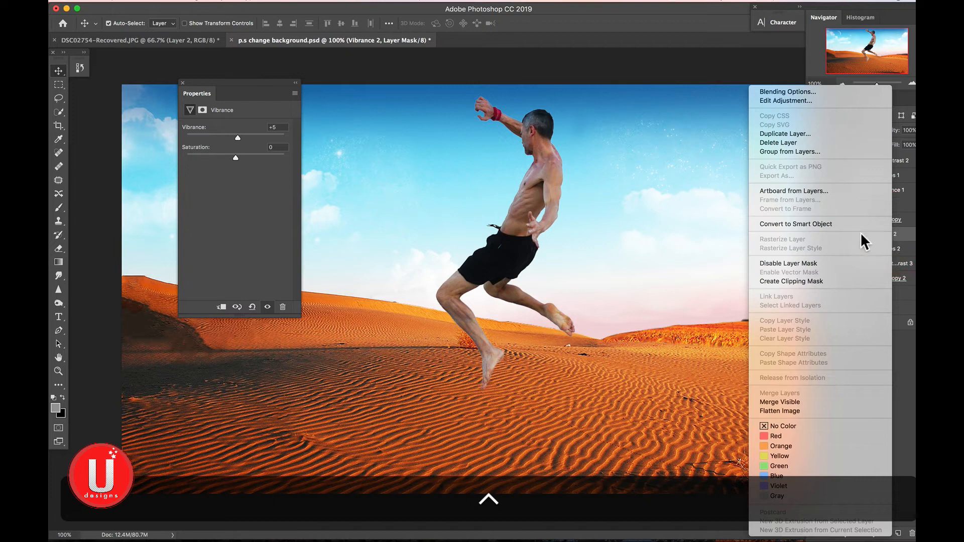
{"action": "left_click", "coordinate": [844, 281]}
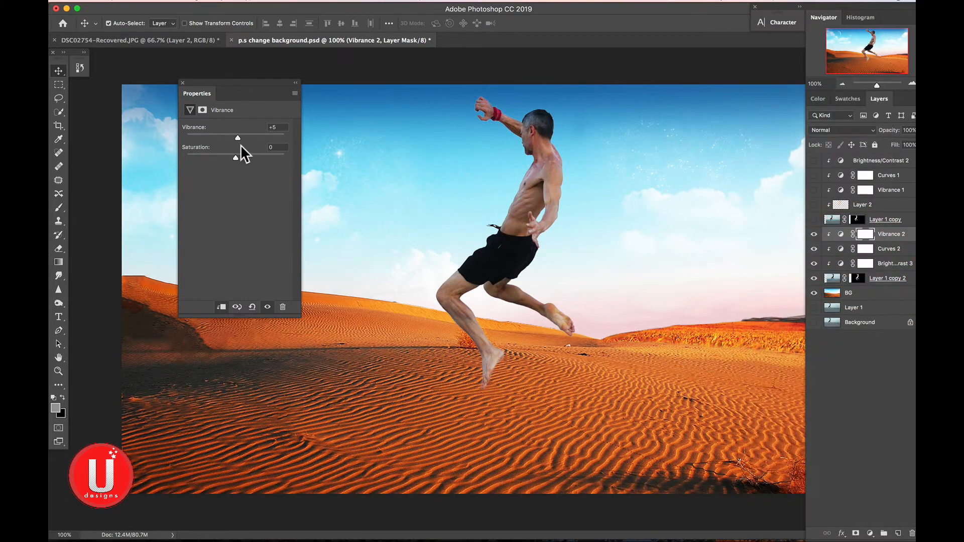
Raise the vibrance further and fine-tune the saturation in the man's Vibrance 2 adjustment
{"action": "mouse_move", "coordinate": [264, 137]}
{"action": "left_mouse_down"}
{"action": "mouse_move", "coordinate": [230, 142]}
{"action": "mouse_move", "coordinate": [276, 150]}
{"action": "mouse_move", "coordinate": [205, 150]}
{"action": "mouse_move", "coordinate": [263, 149]}
{"action": "left_mouse_up"}
{"action": "left_click_drag", "start_coordinate": [255, 156], "coordinate": [243, 159]}
{"action": "left_click_drag", "start_coordinate": [236, 157], "coordinate": [236, 156]}
{"action": "left_click_drag", "start_coordinate": [253, 138], "coordinate": [249, 138]}
{"action": "left_click", "coordinate": [182, 82]}
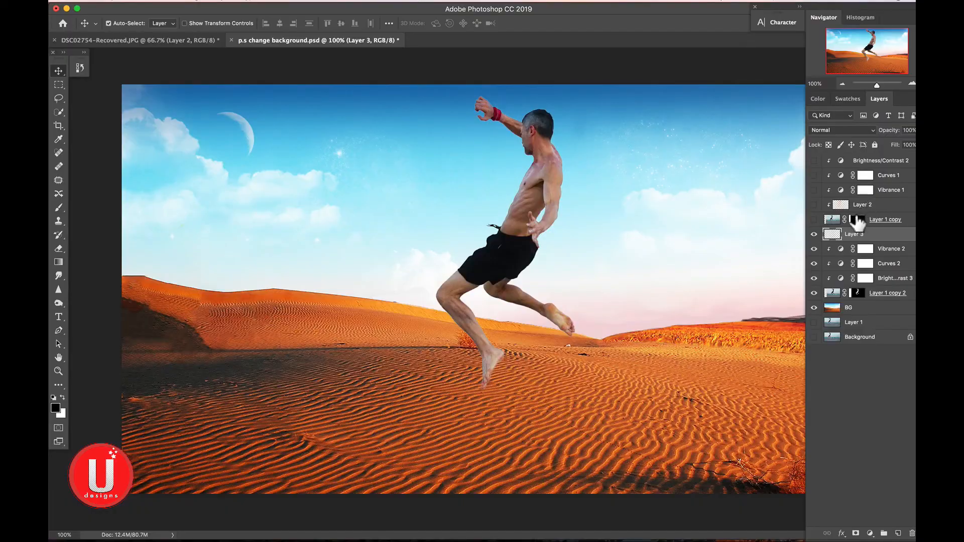
Rename the empty Layer 3 above the Vibrance 2 adjustment as "Color match"
{"action": "double_click", "coordinate": [852, 234]}
{"action": "type", "text": "Color mat"}
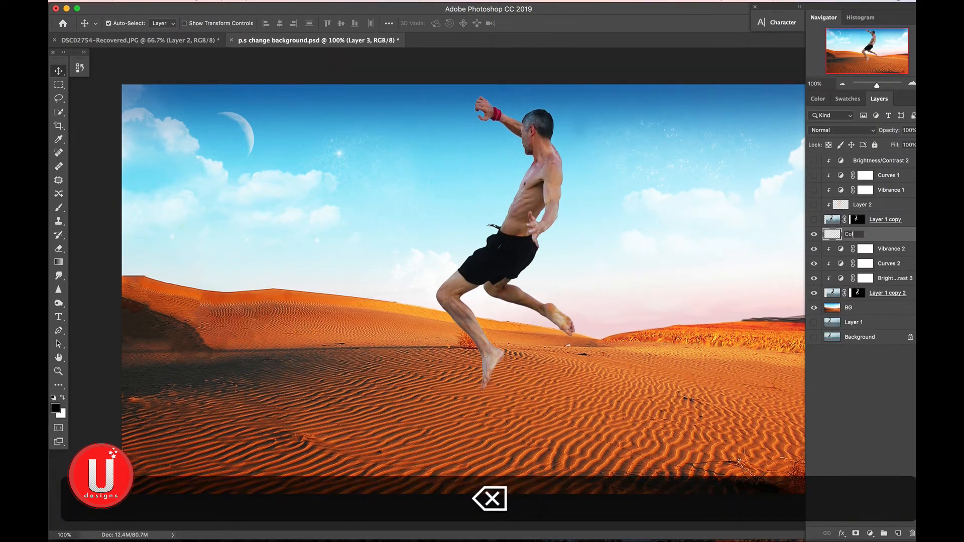
{"action": "type", "text": "ch"}
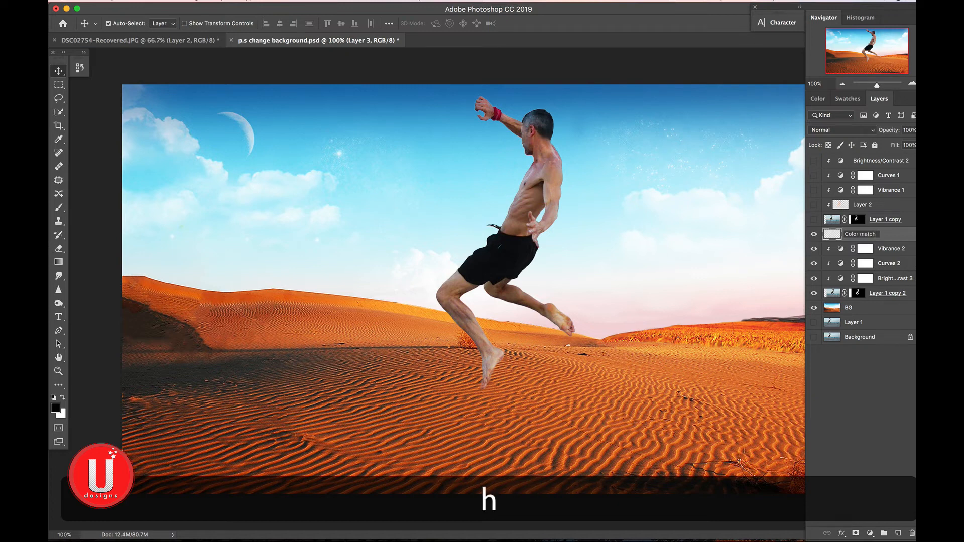
{"action": "key", "text": "Return"}
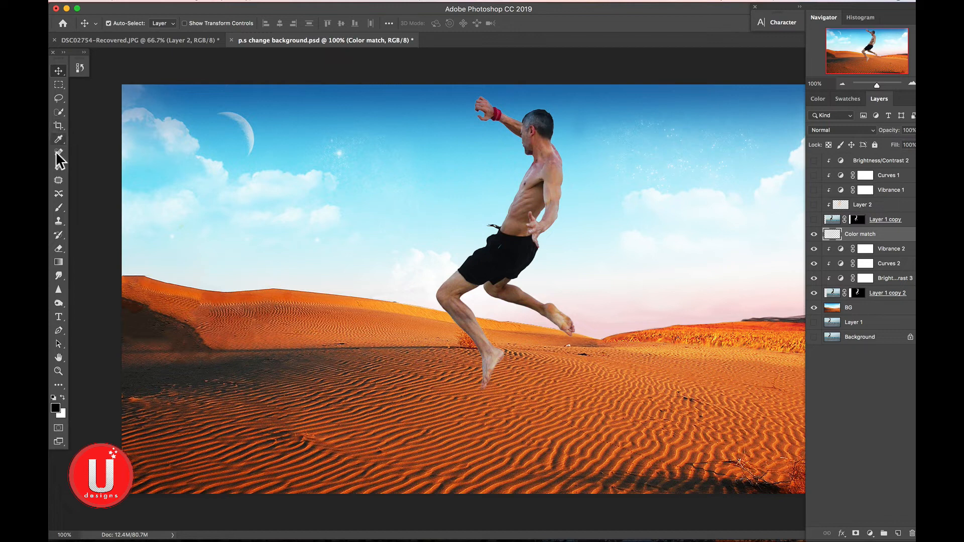
Switch to the Brush tool with its opacity at 20%
{"action": "left_click", "coordinate": [58, 208]}
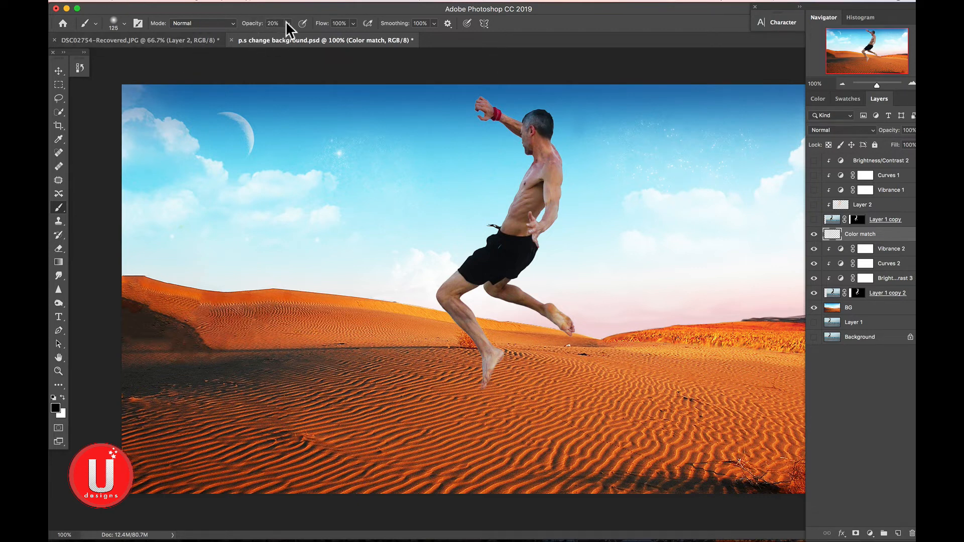
{"action": "left_click", "coordinate": [269, 23]}
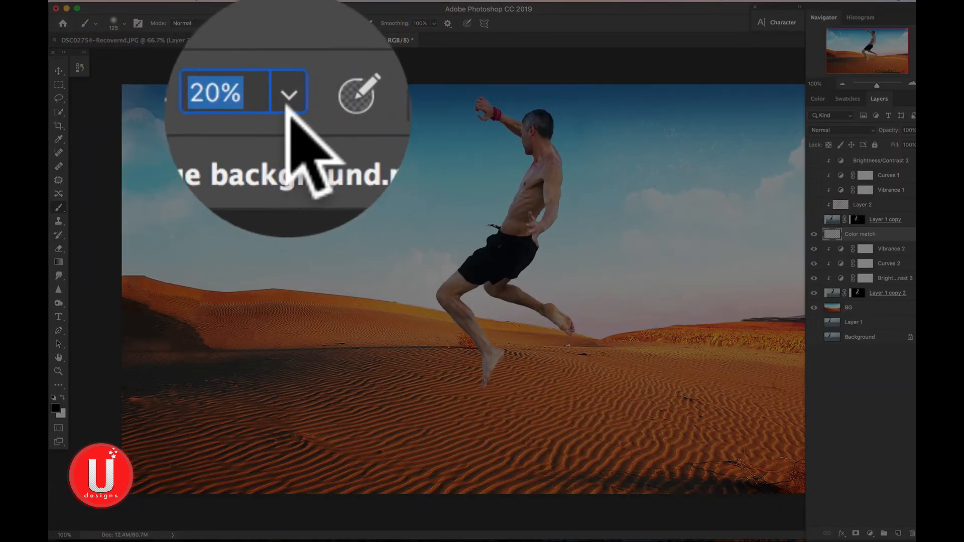
{"action": "left_click", "coordinate": [282, 24]}
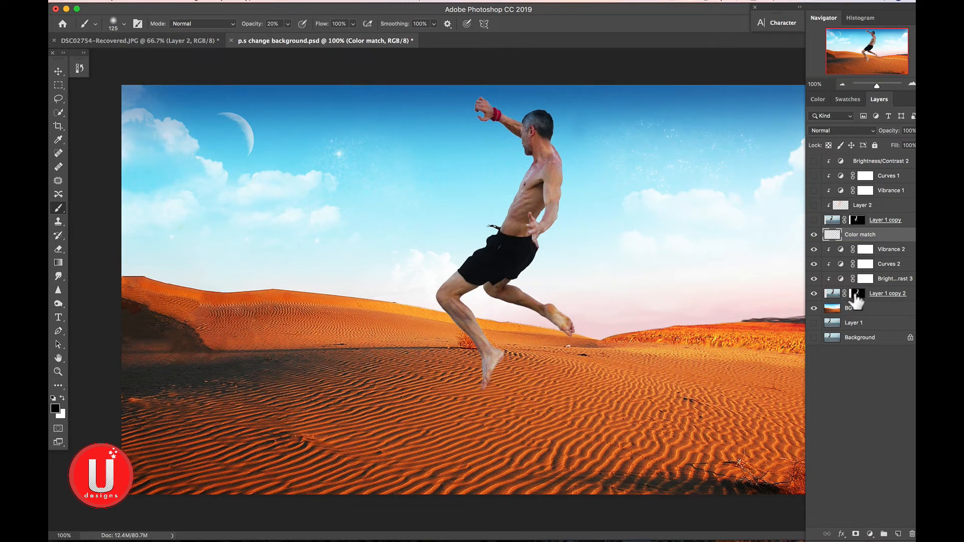
{"action": "left_click", "coordinate": [837, 309]}
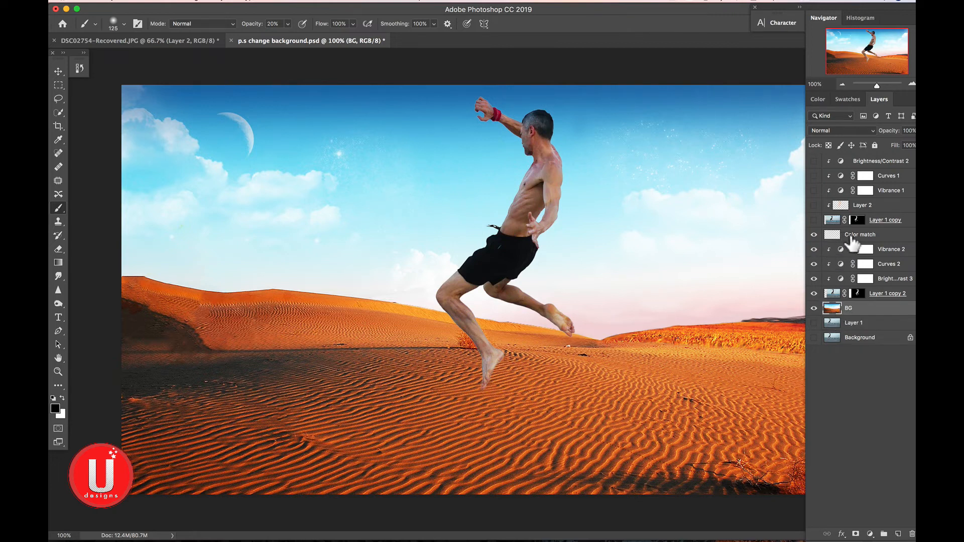
{"action": "left_click", "coordinate": [840, 238]}
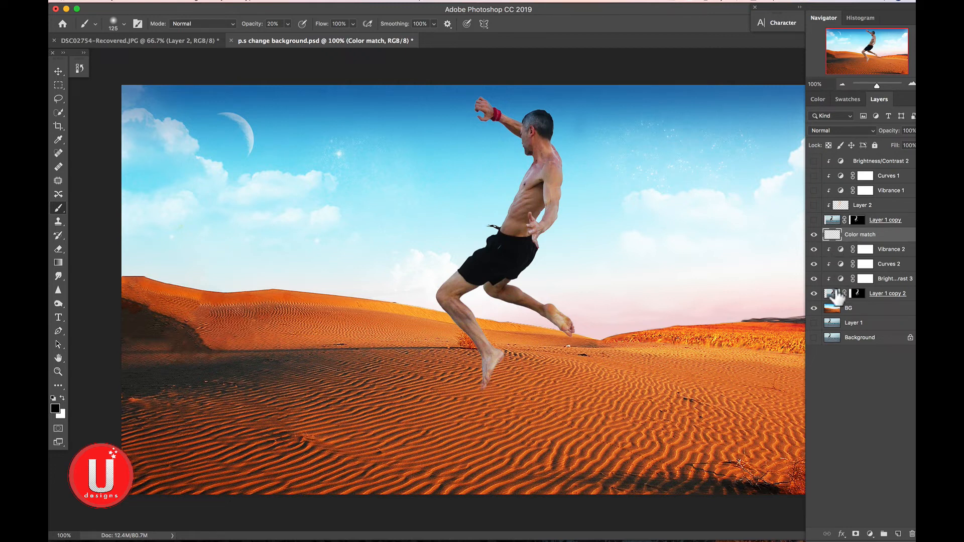
{"action": "left_click", "coordinate": [835, 311]}
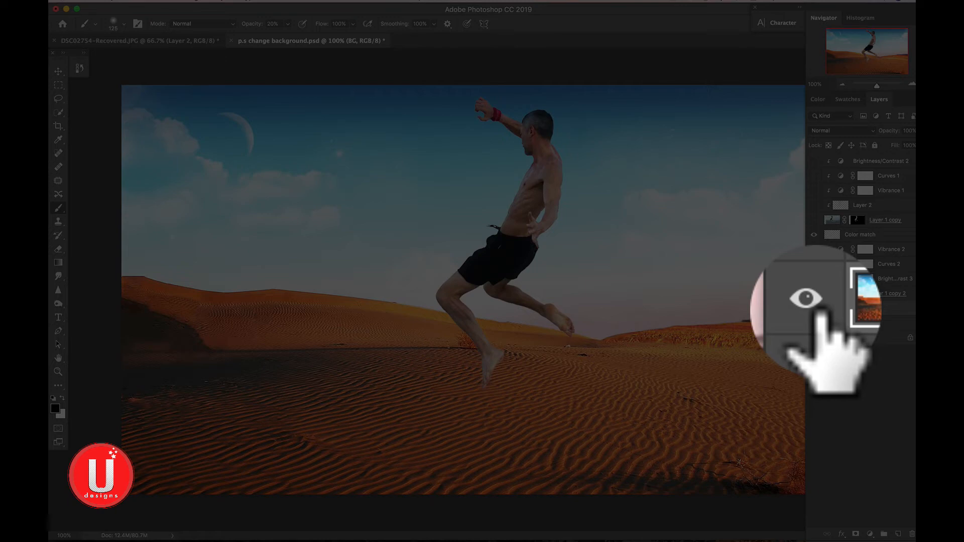
{"action": "left_click", "coordinate": [882, 233]}
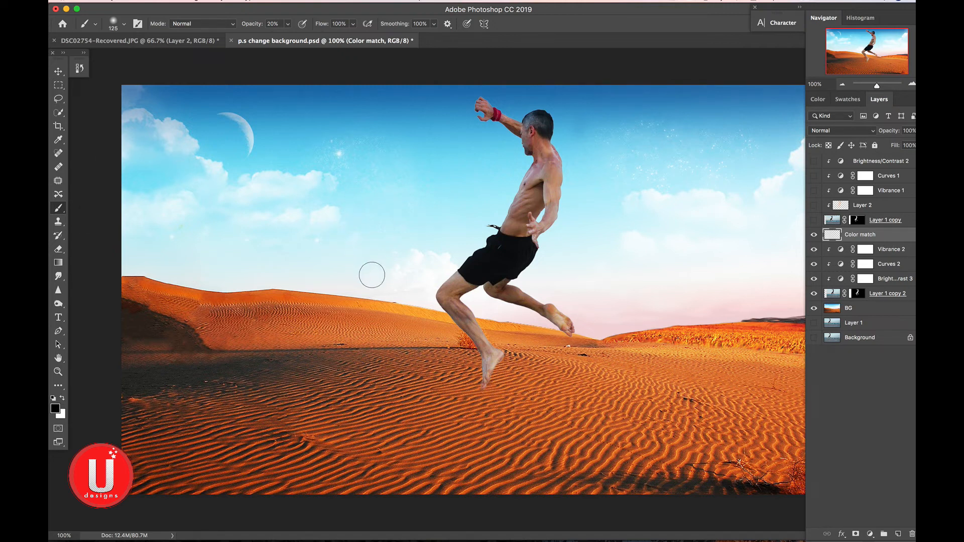
With the brush sized to 70, sample an orange from the dune ridge on the BG layer for painting on the Color match layer
{"action": "key", "text": "alt"}
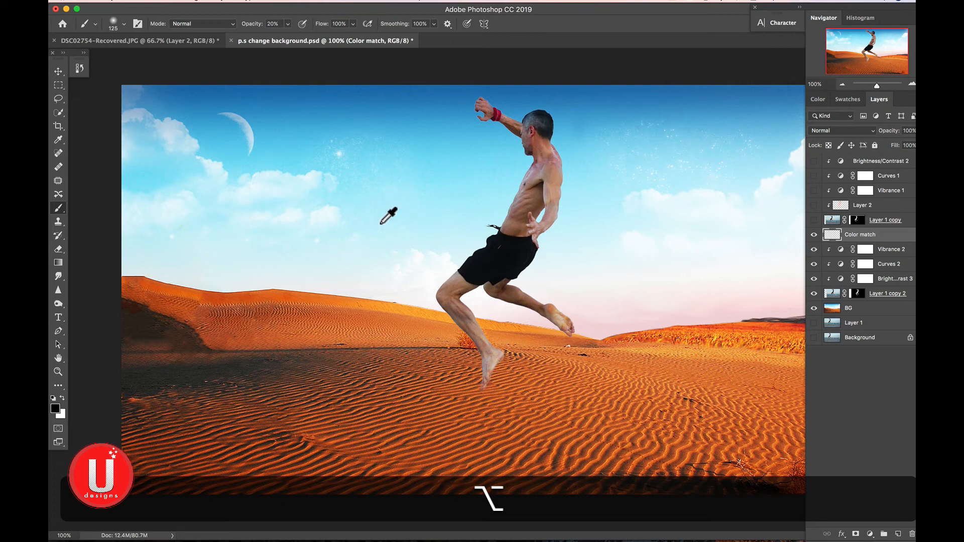
{"action": "mouse_move", "coordinate": [233, 352]}
{"action": "left_mouse_down"}
{"action": "mouse_move", "coordinate": [251, 387]}
{"action": "mouse_move", "coordinate": [308, 289]}
{"action": "mouse_move", "coordinate": [348, 330]}
{"action": "mouse_move", "coordinate": [369, 305]}
{"action": "left_mouse_up"}
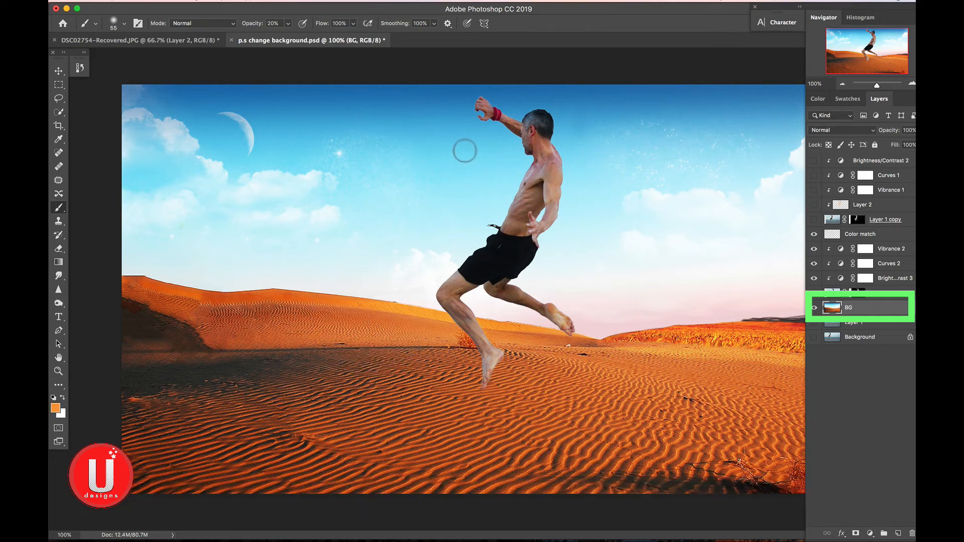
{"action": "key", "text": "bracketleft"}
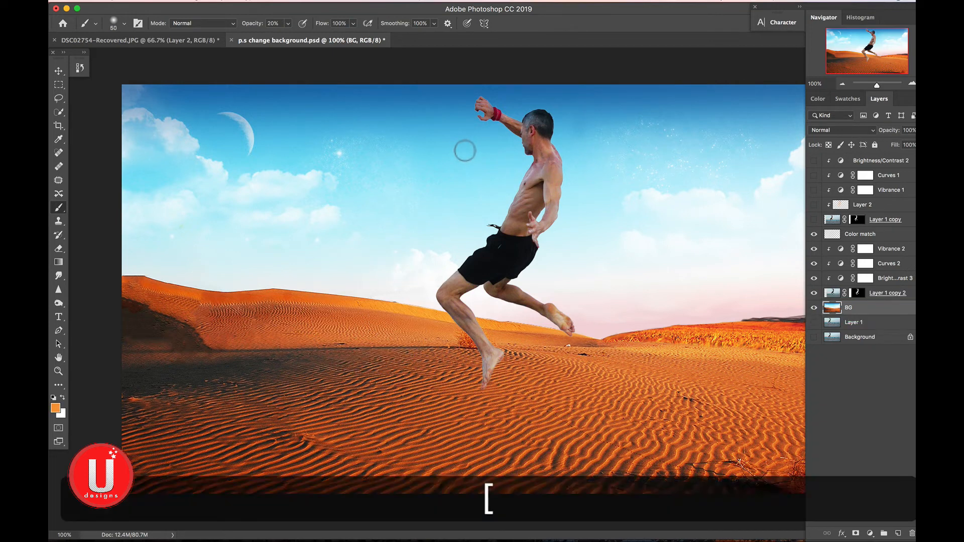
{"action": "key", "text": "bracketright"}
{"action": "key", "text": "bracketright"}
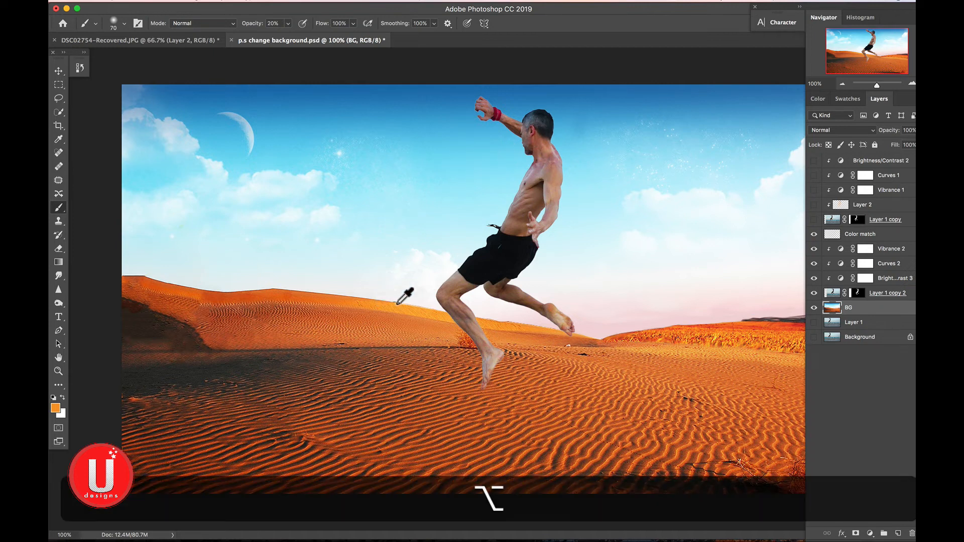
{"action": "left_click", "coordinate": [369, 305], "text": "alt"}
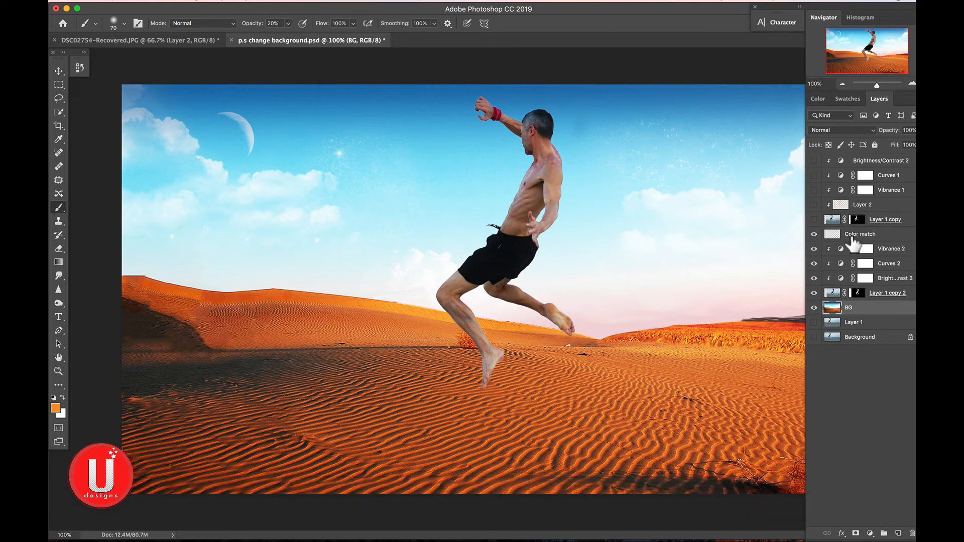
{"action": "left_click", "coordinate": [864, 234]}
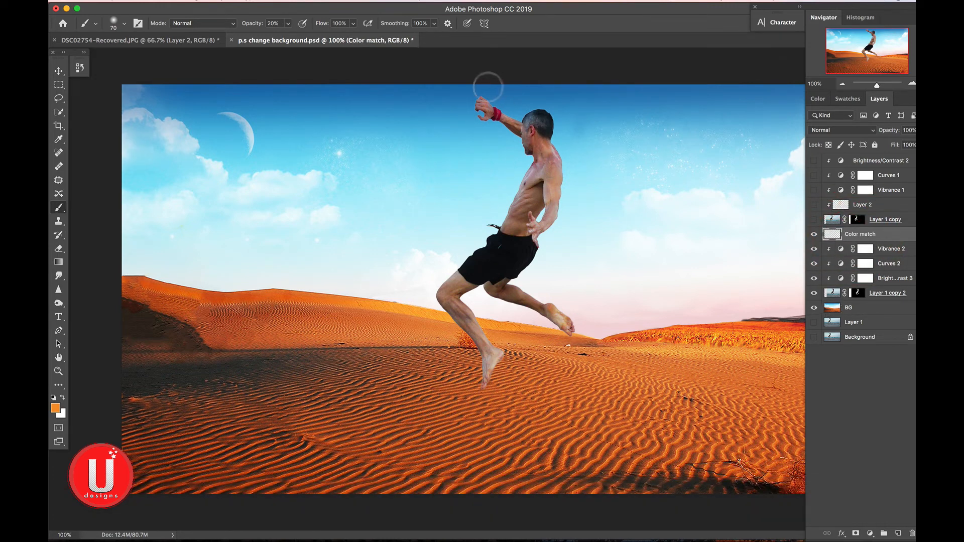
Paint the sampled orange along the man's chest, thigh and rear leg on the Color match layer, enlarging the brush to 80
{"action": "mouse_move", "coordinate": [524, 173]}
{"action": "left_mouse_down"}
{"action": "mouse_move", "coordinate": [484, 251]}
{"action": "mouse_move", "coordinate": [435, 290]}
{"action": "mouse_move", "coordinate": [443, 310]}
{"action": "left_mouse_up"}
{"action": "key", "text": "bracketright"}
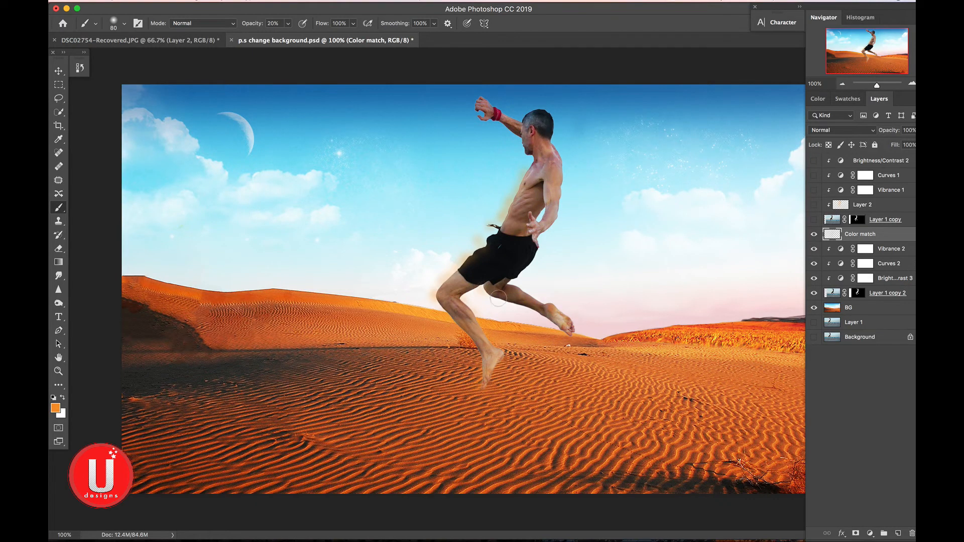
{"action": "left_click_drag", "start_coordinate": [564, 316], "coordinate": [545, 301]}
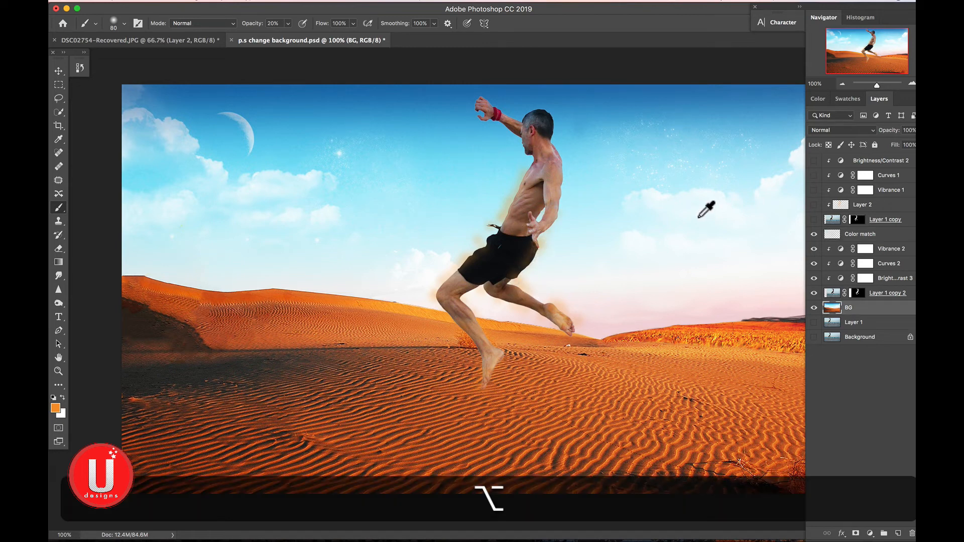
Sample a light blue from the sky on the BG layer, paint it around the man's head and arm on Color match, and undo the last stroke
{"action": "left_click", "coordinate": [697, 214], "text": "alt"}
{"action": "left_click_drag", "start_coordinate": [697, 214], "coordinate": [675, 151]}
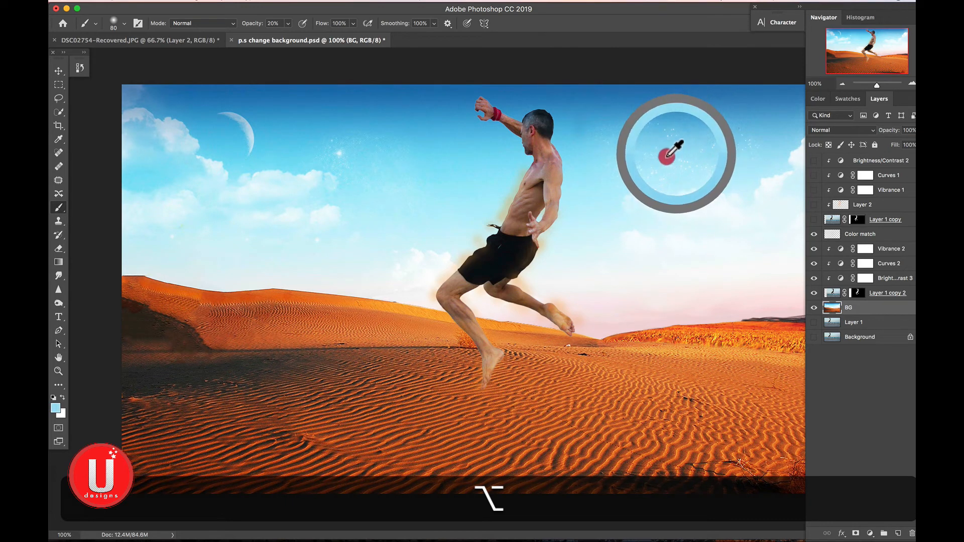
{"action": "left_click_drag", "start_coordinate": [382, 126], "coordinate": [395, 134]}
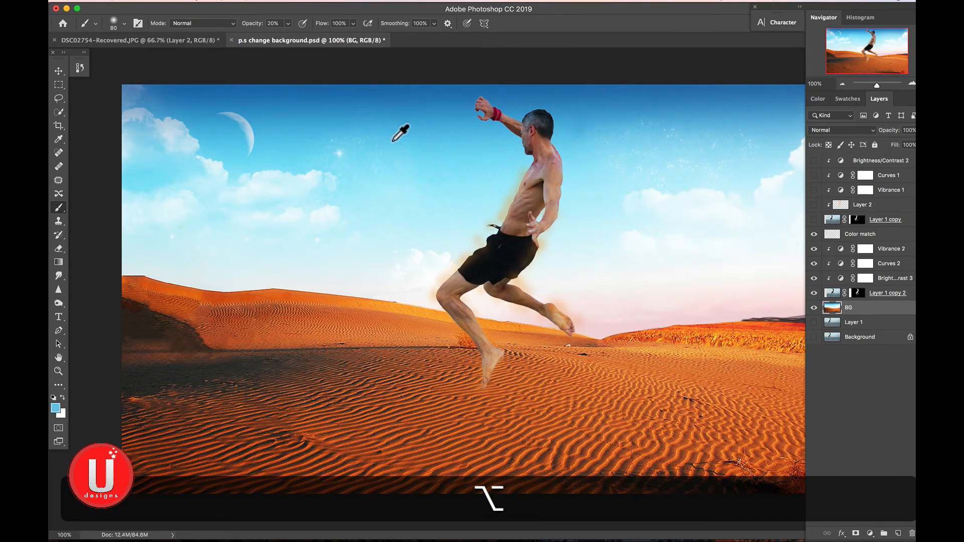
{"action": "left_click", "coordinate": [861, 236]}
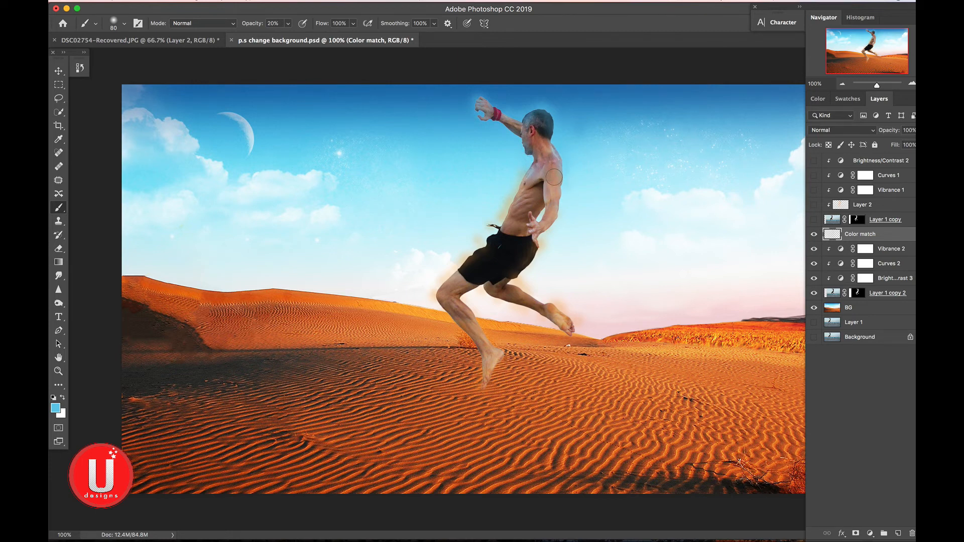
{"action": "key", "text": "super+z"}
Set the Color match layer's blend mode to Soft Light
{"action": "left_click", "coordinate": [872, 130]}
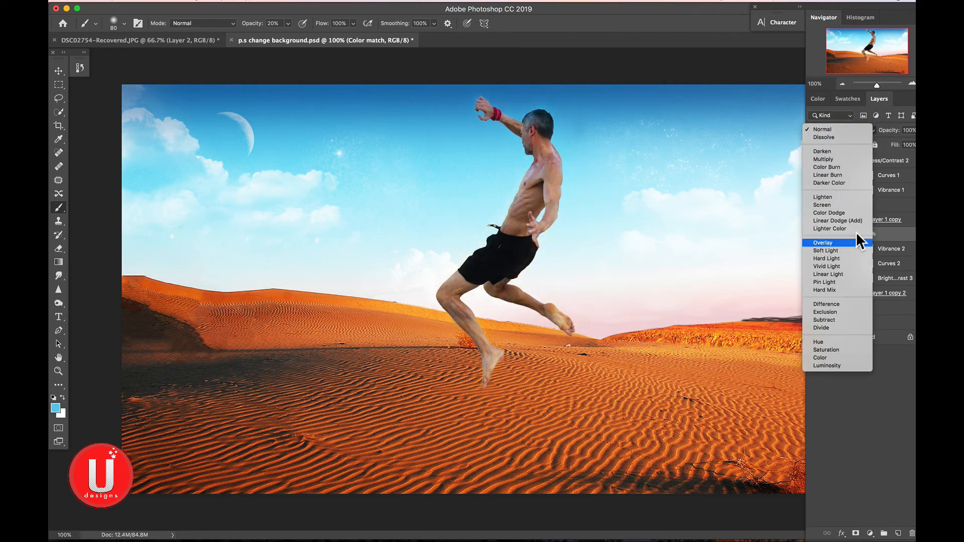
{"action": "left_click", "coordinate": [836, 248]}
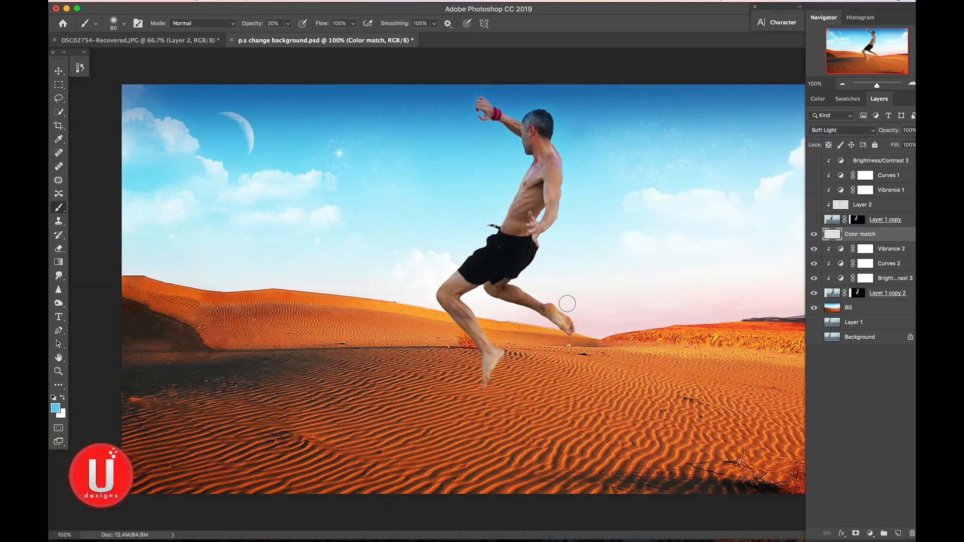
Compare the man with and without the Soft Light color painting by toggling the Color match layer's visibility
{"action": "left_click", "coordinate": [815, 235]}
{"action": "left_click", "coordinate": [815, 235]}
{"action": "left_click", "coordinate": [815, 235]}
{"action": "left_click", "coordinate": [815, 235]}
{"action": "left_click", "coordinate": [815, 235]}
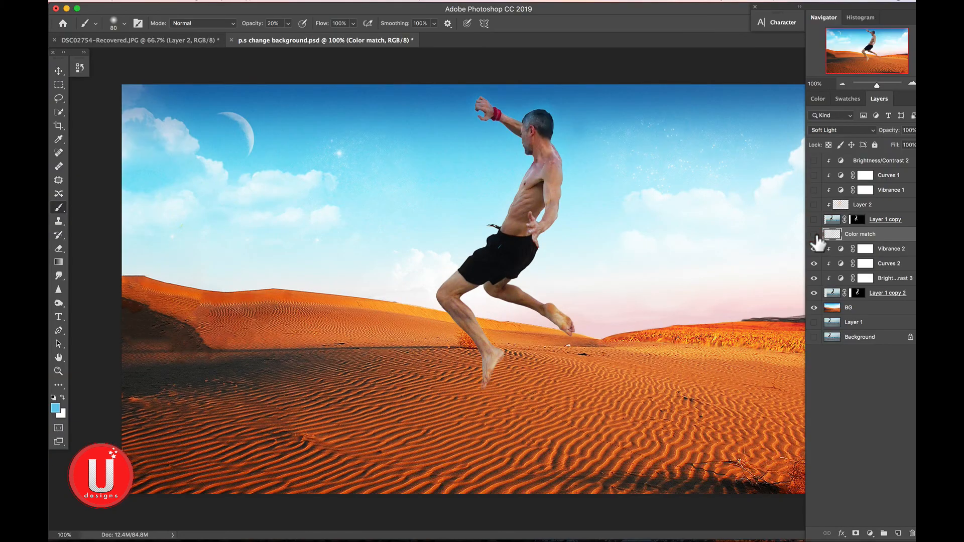
{"action": "left_click", "coordinate": [814, 235]}
{"action": "left_click", "coordinate": [814, 235]}
{"action": "left_click", "coordinate": [814, 235]}
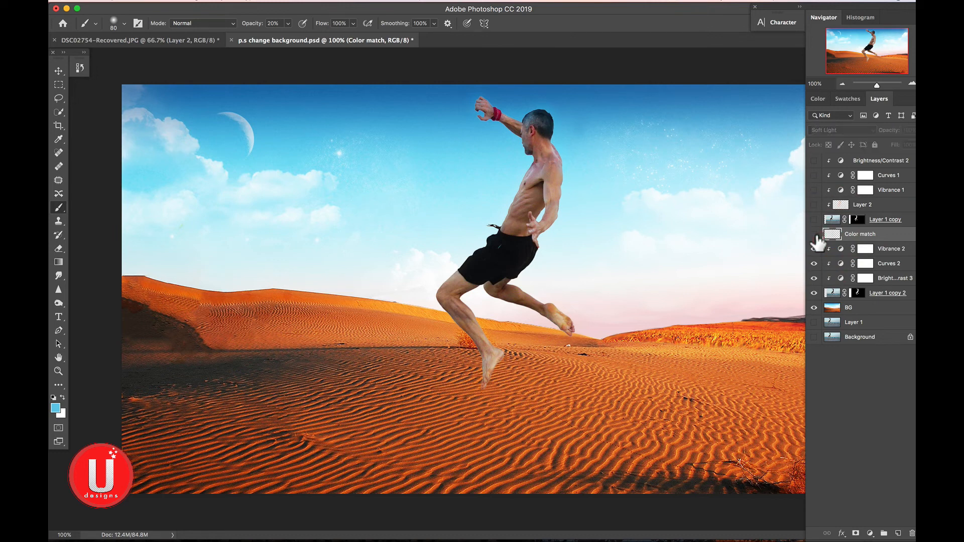
{"action": "left_click", "coordinate": [814, 235]}
{"action": "left_click", "coordinate": [815, 235]}
{"action": "left_click", "coordinate": [814, 235]}
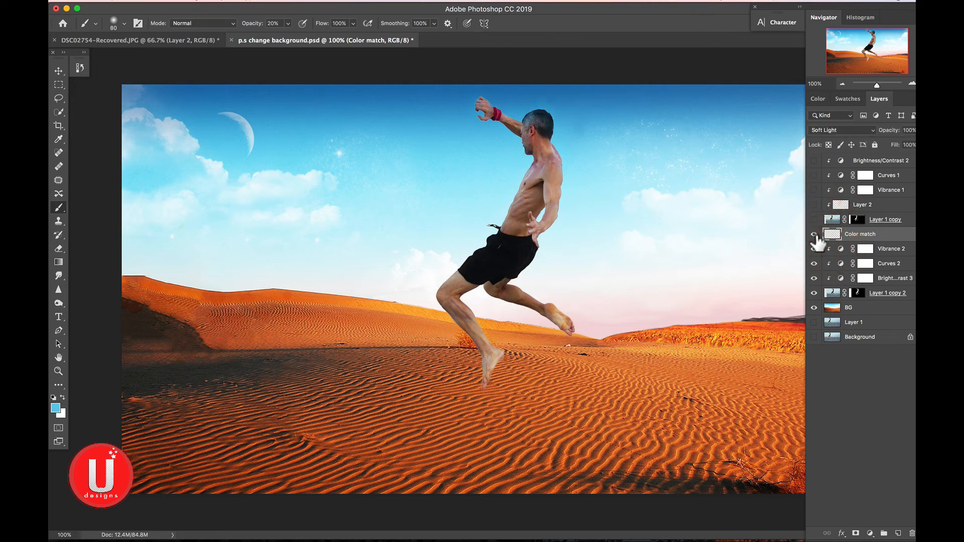
{"action": "left_click", "coordinate": [814, 235]}
{"action": "left_click", "coordinate": [814, 235]}
{"action": "left_click", "coordinate": [815, 235]}
{"action": "left_click", "coordinate": [815, 235]}
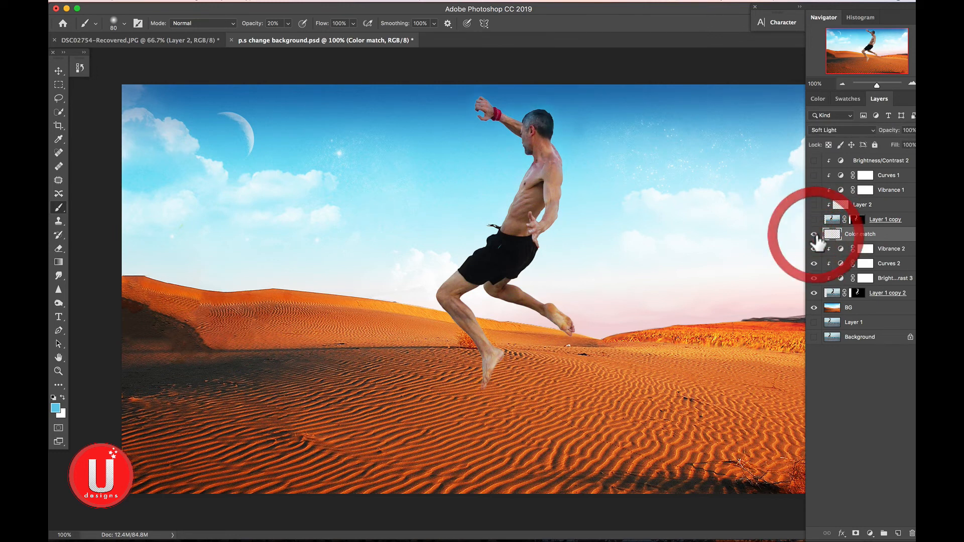
{"action": "left_click", "coordinate": [815, 235]}
{"action": "left_click", "coordinate": [815, 235]}
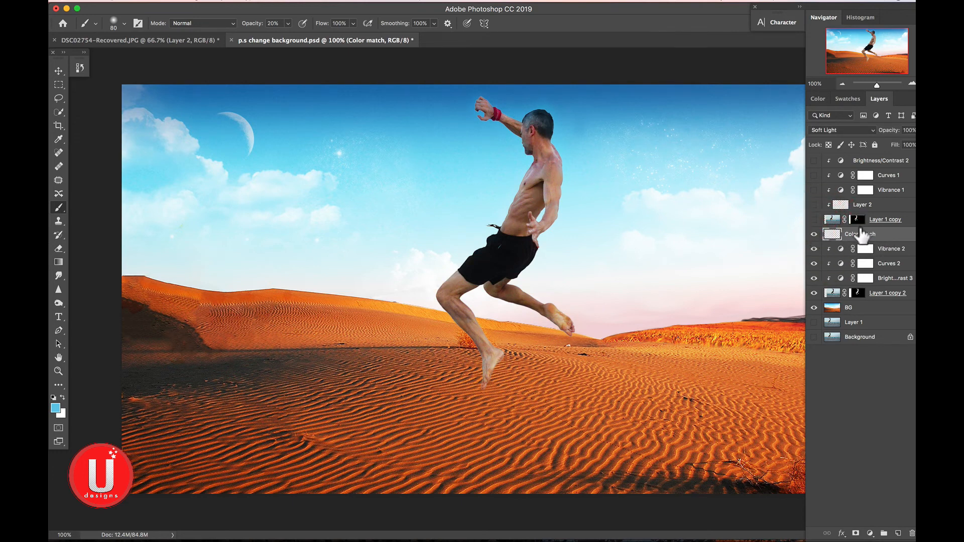
Sample an orange and a darker brown from the sand on the BG layer for painting on the Color match layer
{"action": "left_click", "coordinate": [857, 309]}
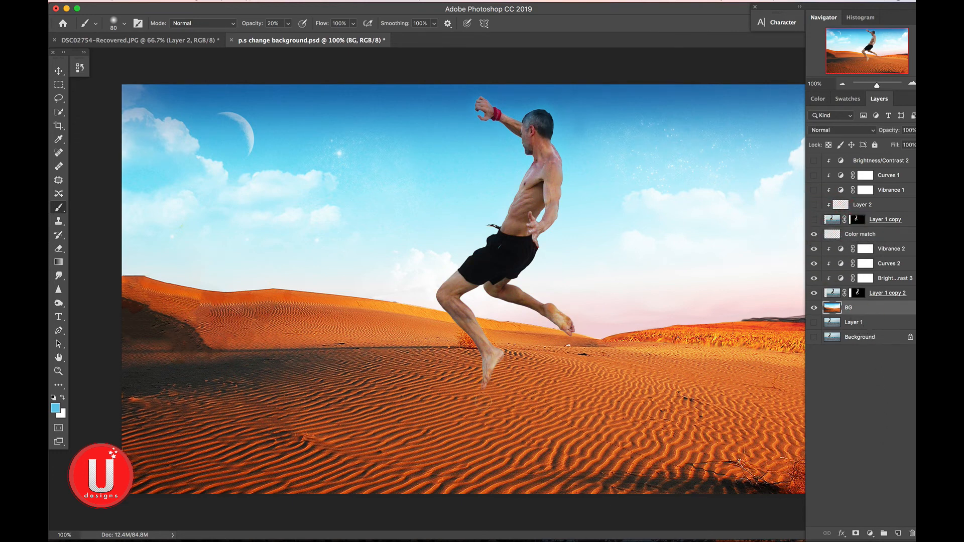
{"action": "left_click", "coordinate": [537, 407], "text": "alt"}
{"action": "left_click", "coordinate": [839, 235]}
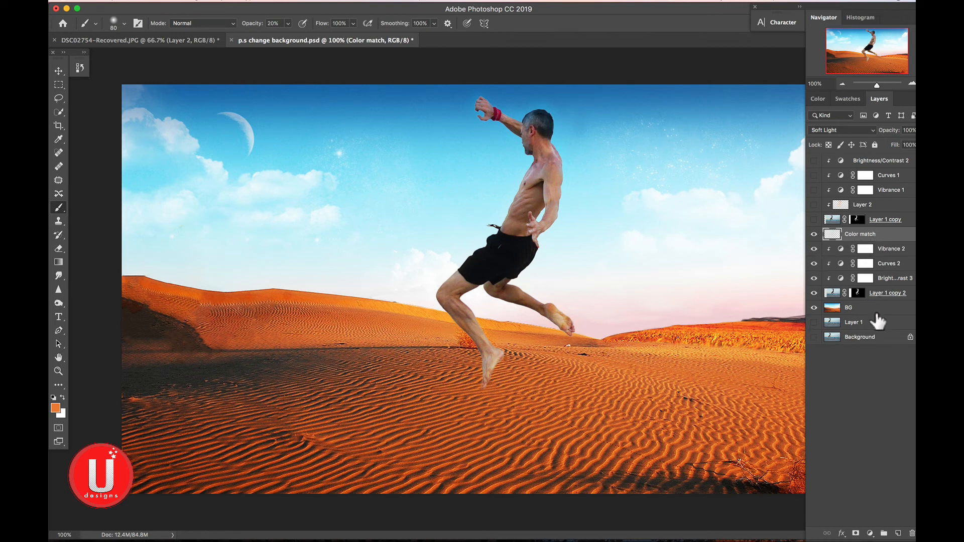
{"action": "left_click", "coordinate": [853, 308]}
{"action": "left_click", "coordinate": [421, 358], "text": "alt"}
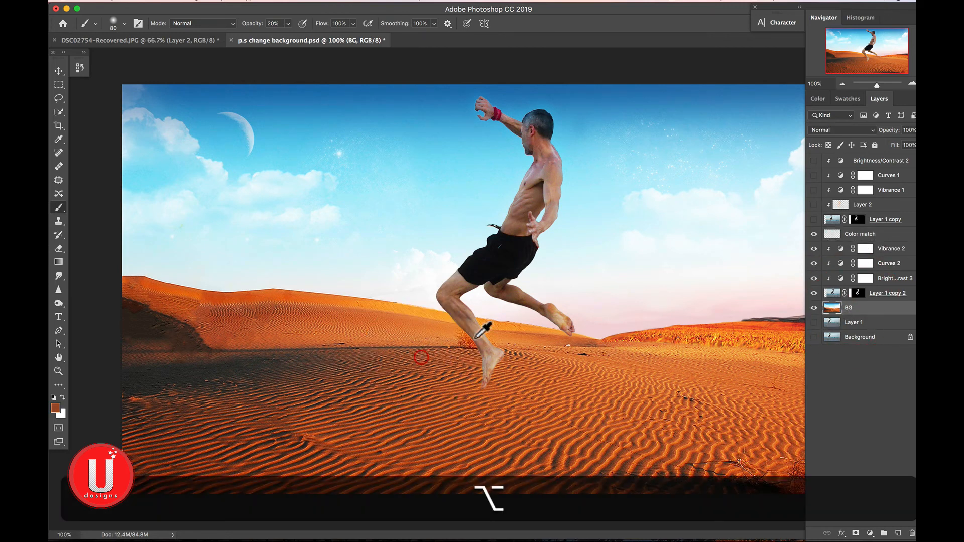
{"action": "left_click", "coordinate": [826, 237]}
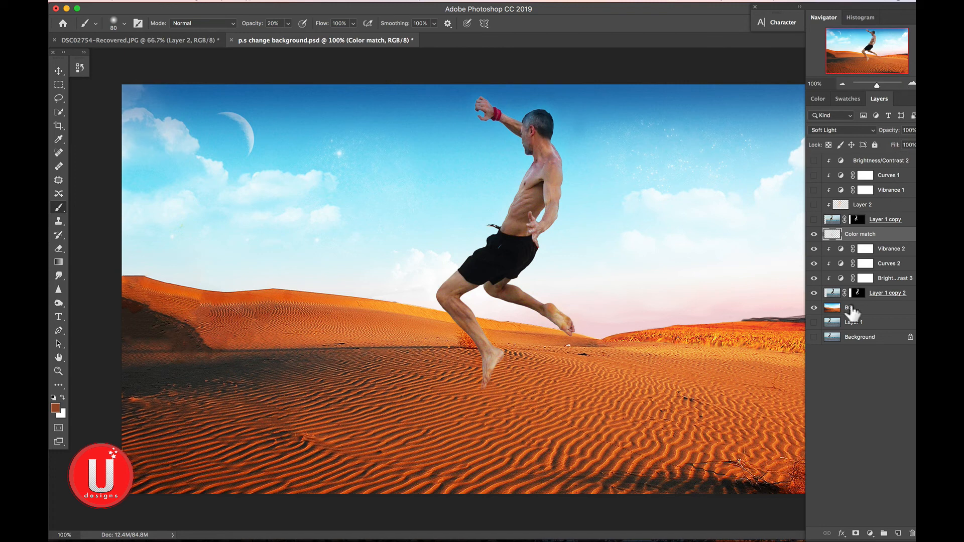
Set the brush opacity to 25%
{"action": "left_click", "coordinate": [288, 25]}
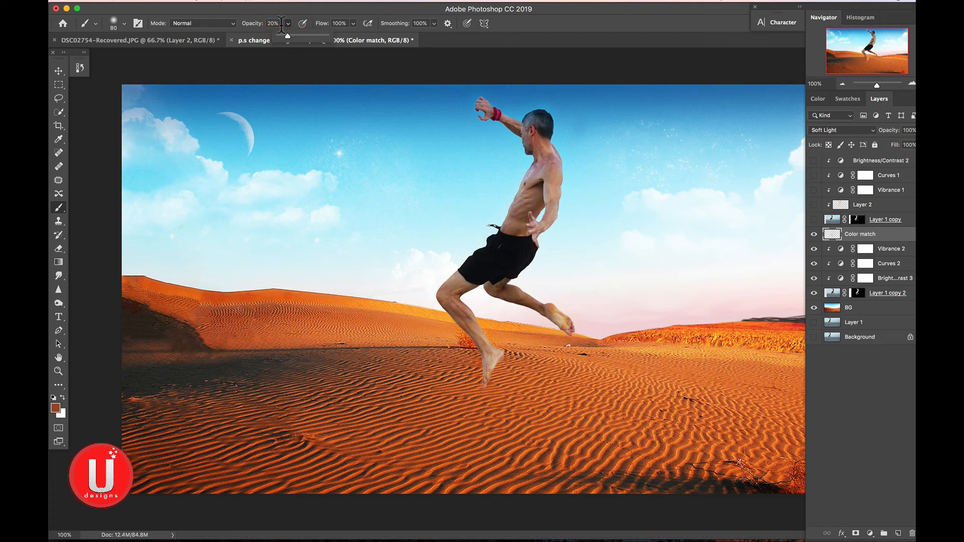
{"action": "left_click", "coordinate": [224, 23]}
{"action": "type", "text": "25"}
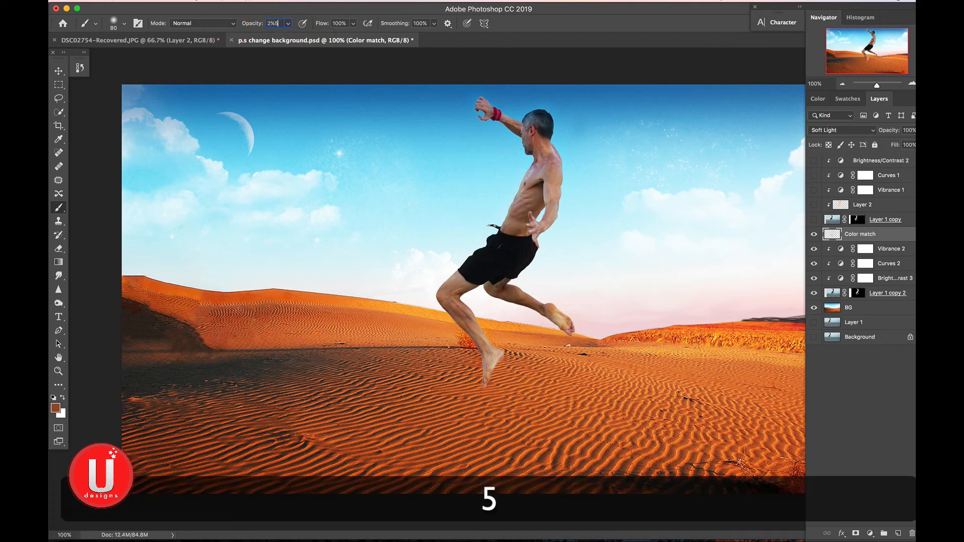
{"action": "key", "text": "Return"}
{"action": "left_click", "coordinate": [573, 182]}
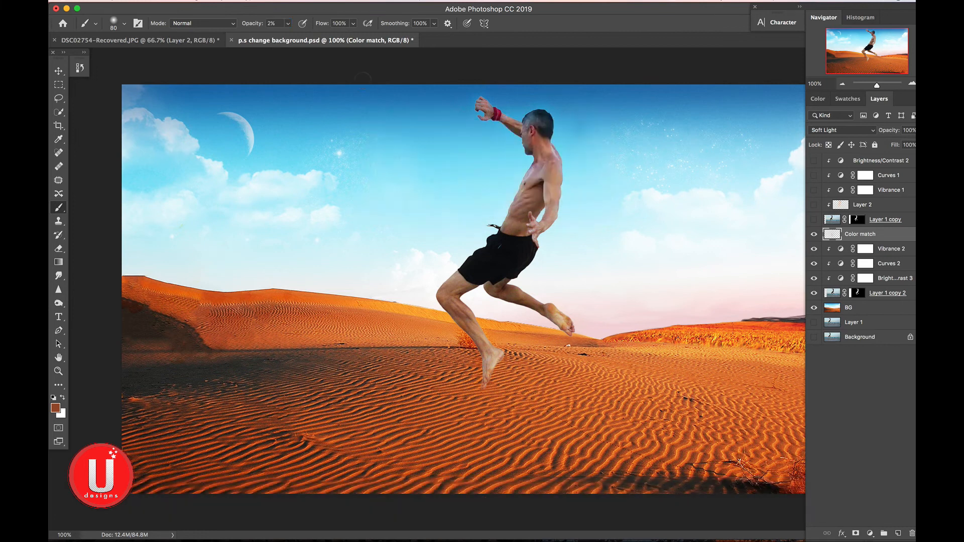
{"action": "left_click", "coordinate": [279, 24]}
{"action": "type", "text": "25"}
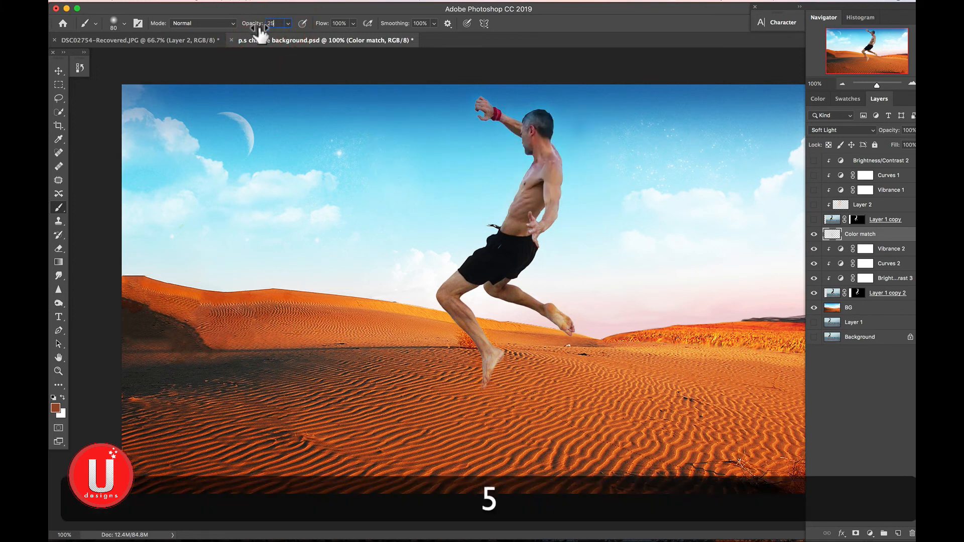
{"action": "key", "text": "Return"}
Resample a brown from the shaded dunes on the BG layer and reselect the Color match layer for painting
{"action": "left_click", "coordinate": [852, 308]}
{"action": "key", "text": "alt"}
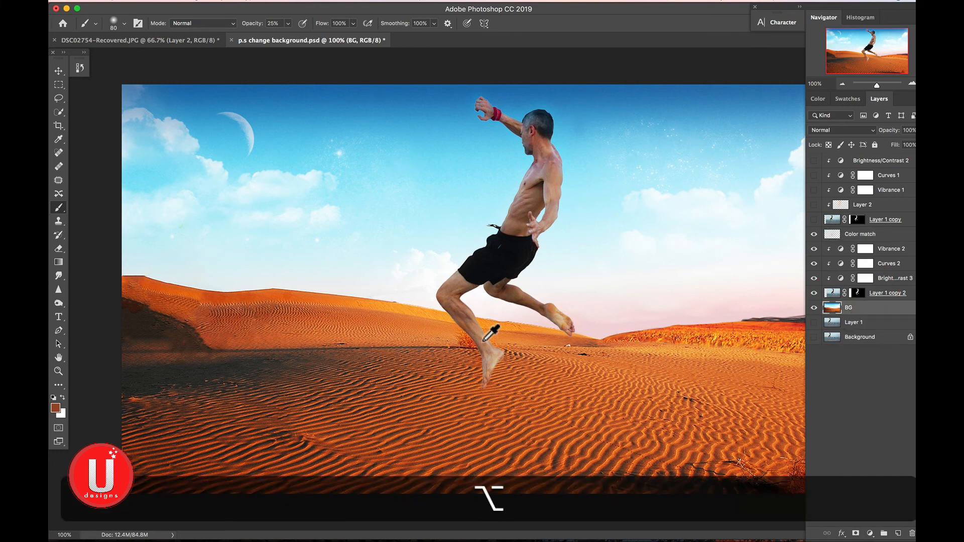
{"action": "left_click_drag", "start_coordinate": [383, 323], "coordinate": [389, 347]}
{"action": "left_click", "coordinate": [837, 236]}
{"action": "key", "text": "alt"}
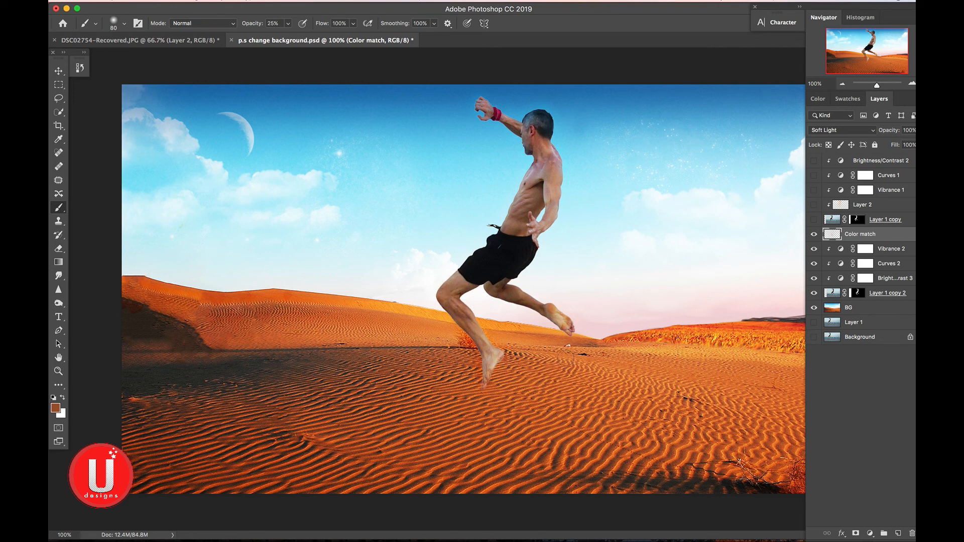
Examine the man up close and in the full composition, with the Color match layer hidden and shown
{"action": "left_click", "coordinate": [814, 234]}
{"action": "left_click", "coordinate": [813, 234]}
{"action": "left_click", "coordinate": [814, 234]}
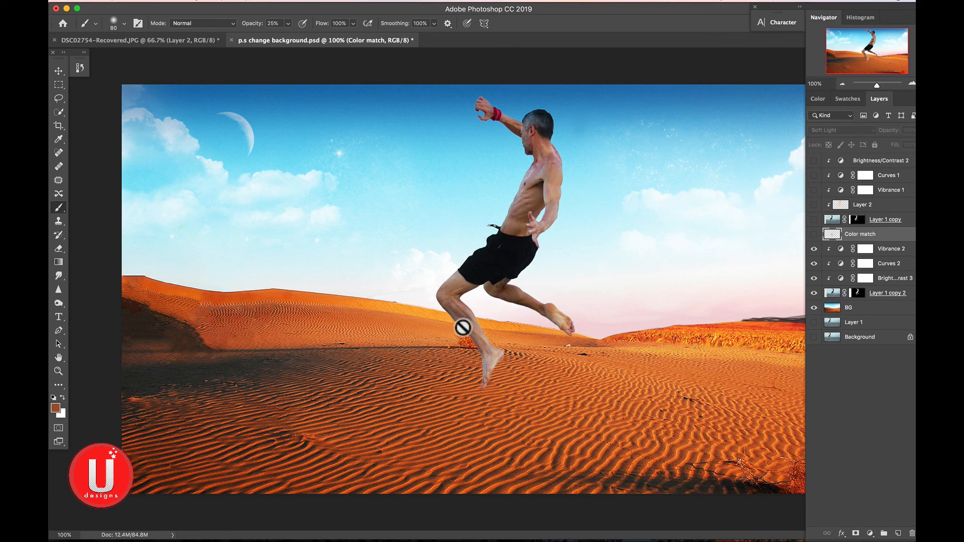
{"action": "left_click", "coordinate": [832, 233]}
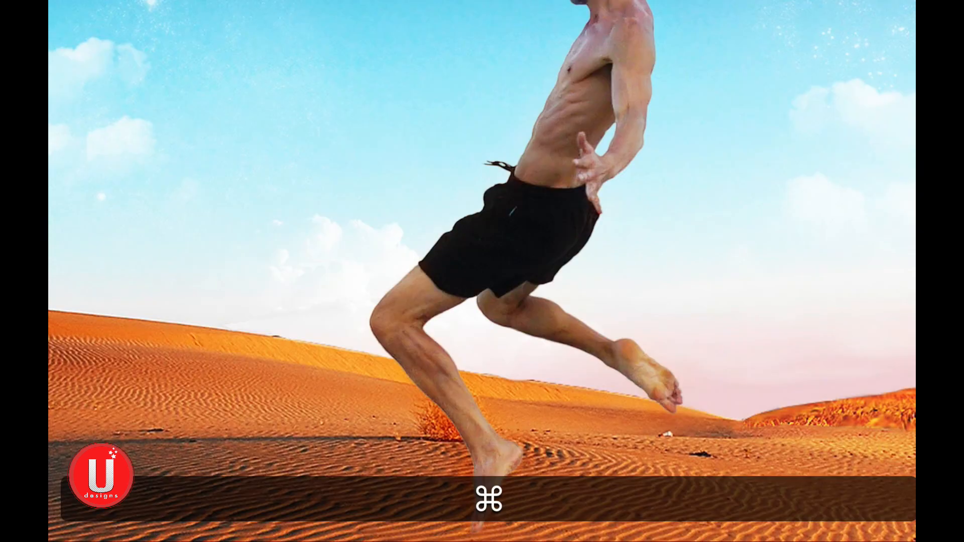
{"action": "key", "text": "super+minus"}
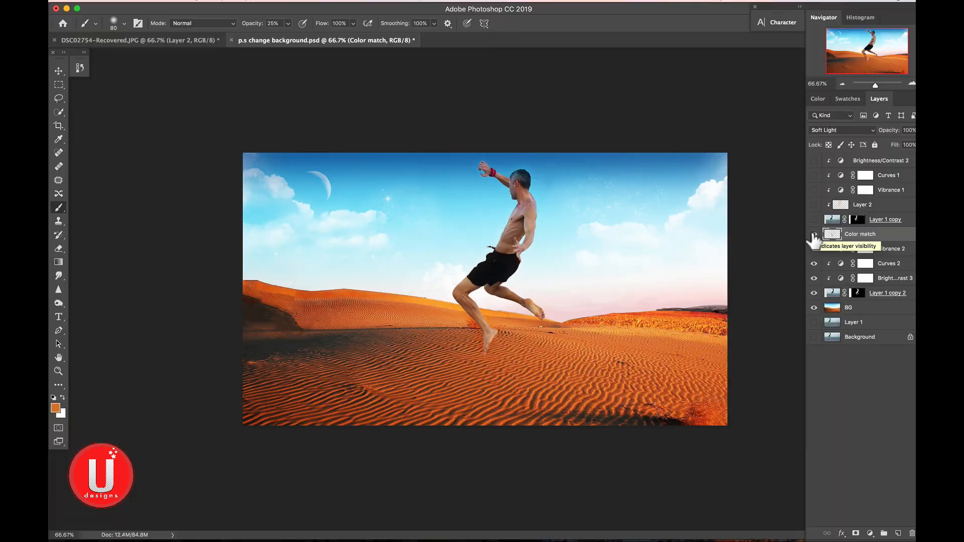